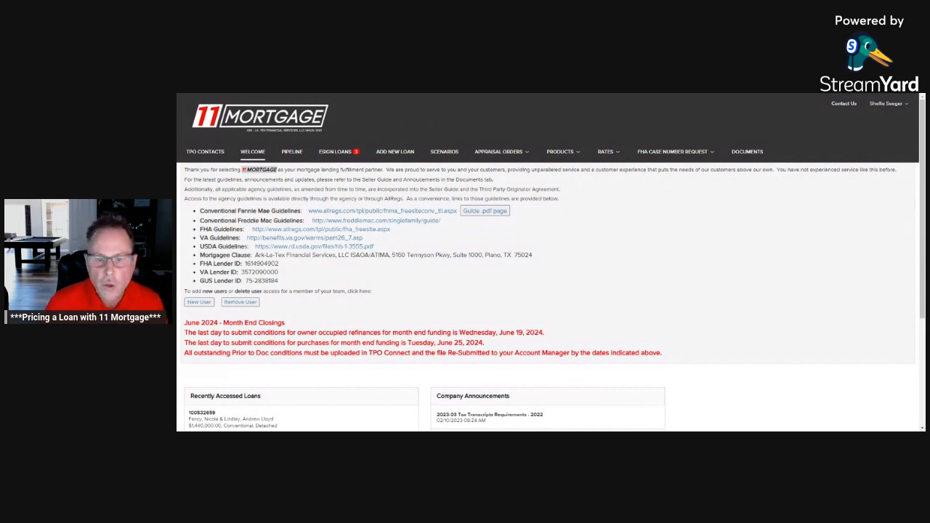
Step: Open a new pricing scenario and enter 400000 as the base first mortgage loan amount
click(449, 154)
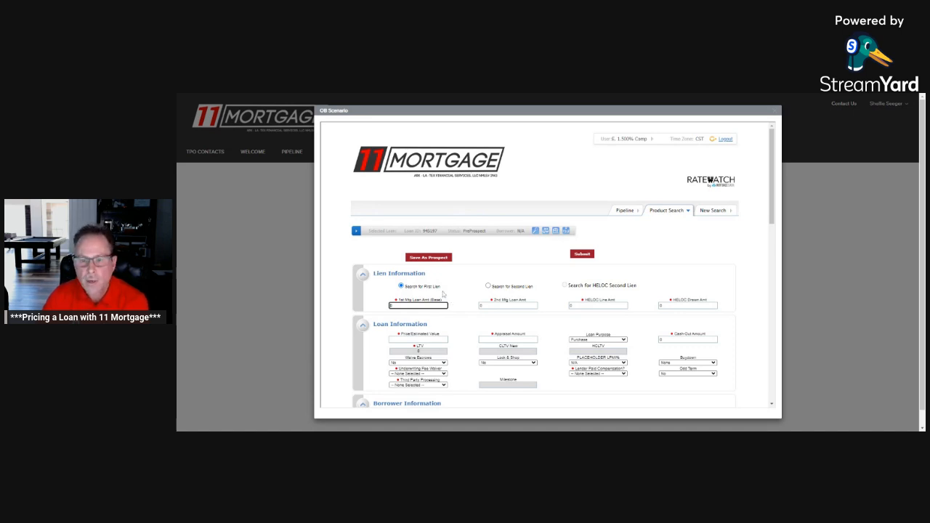
scroll(443, 283, down, 1)
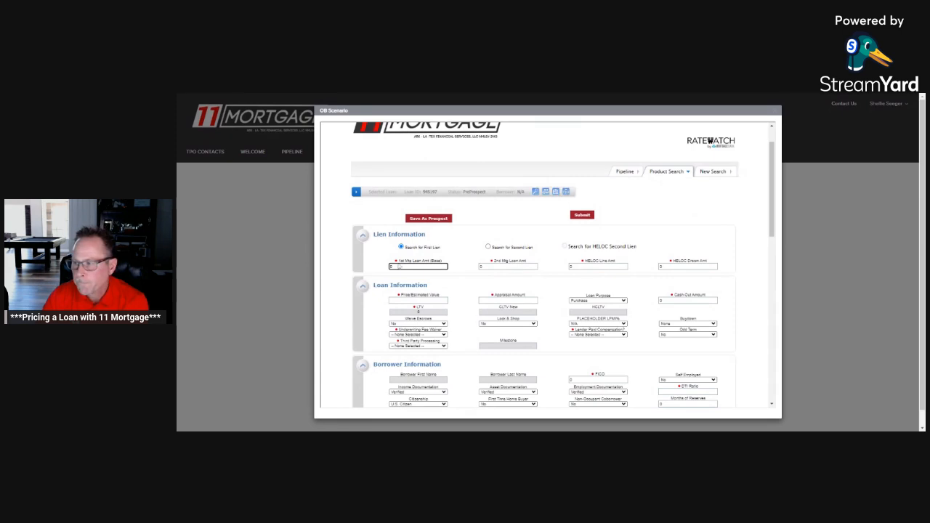
click(410, 273)
click(418, 267)
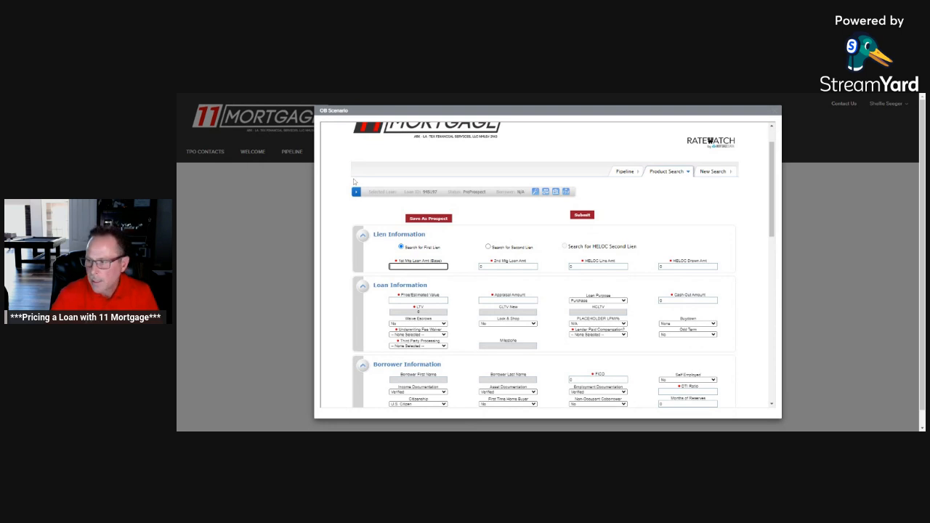
text(000)
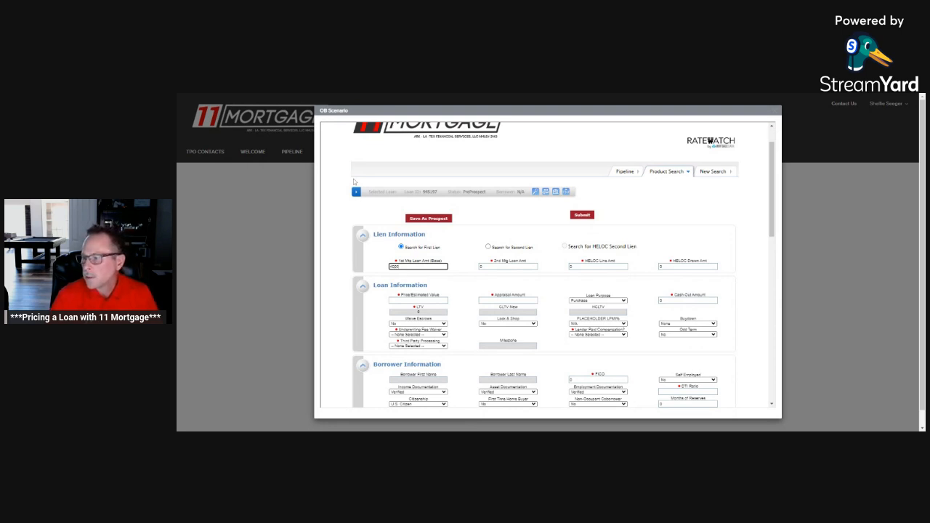
key(Tab)
key(Tab)
key(Tab)
key(Tab)
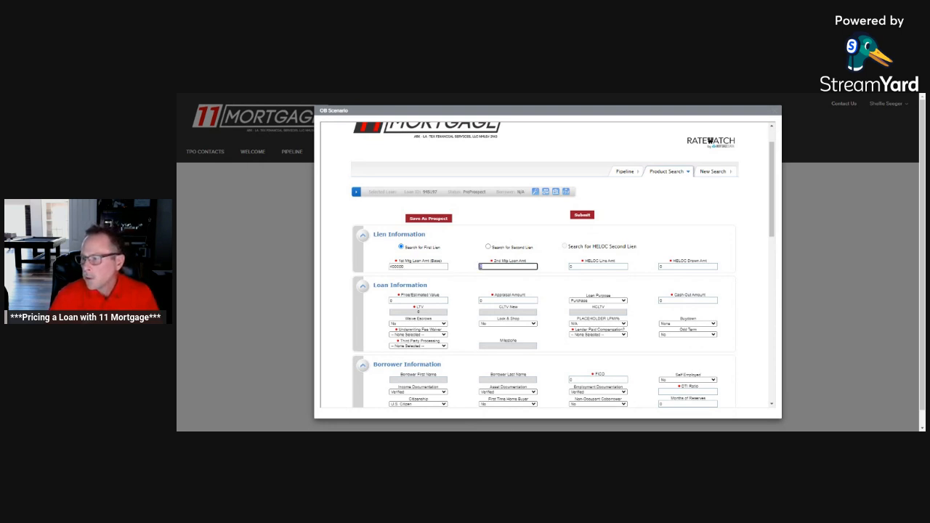
Step: Set the price/estimated value to 4250000 and the base first mortgage loan amount to 4000000
text(4250000)
key(Tab)
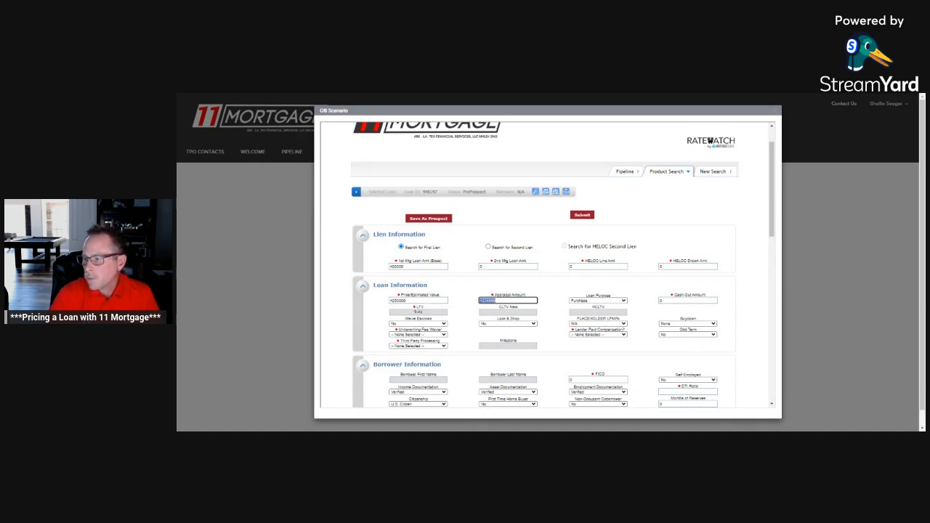
click(406, 267)
key(Tab)
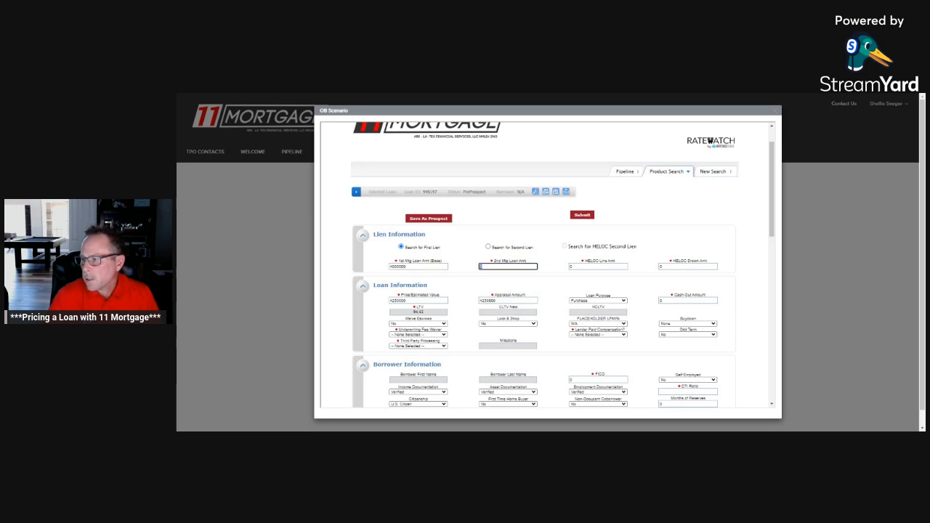
Step: Correct the price/estimated value to 420000 and the base first mortgage loan amount to 400000
click(408, 300)
key(BackSpace)
key(BackSpace)
key(BackSpace)
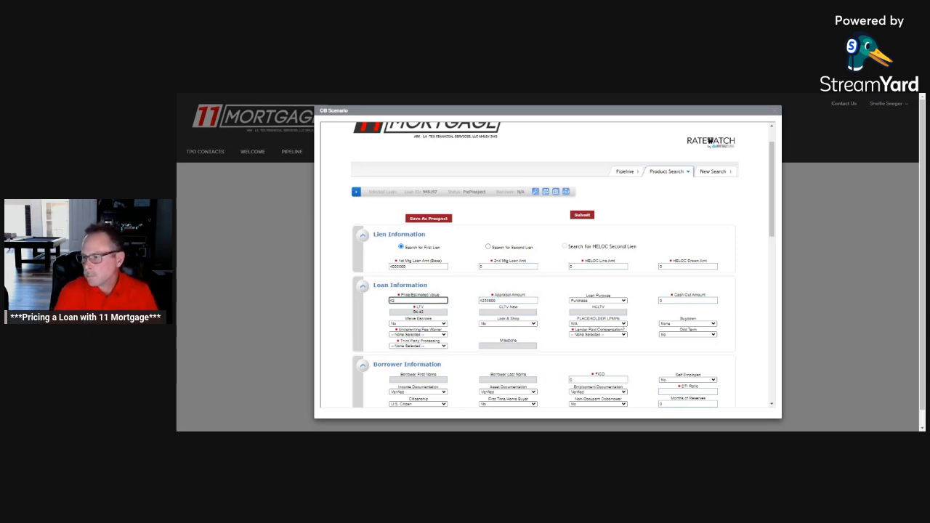
text(0000)
key(Tab)
click(409, 301)
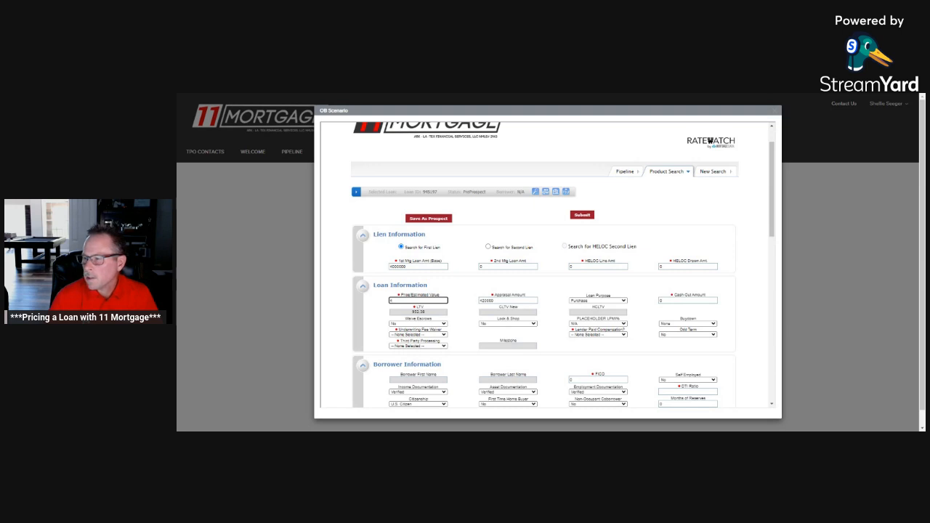
text(20000)
key(Tab)
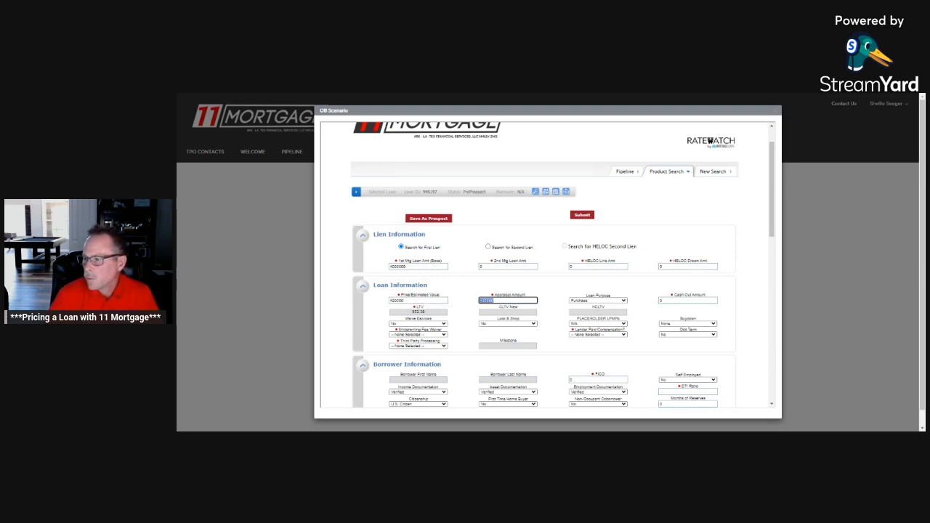
click(411, 267)
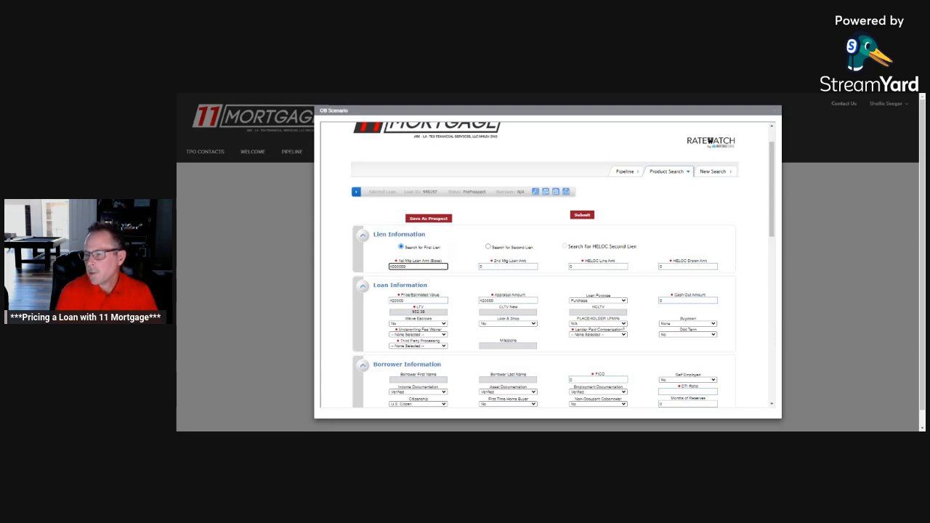
key(Tab)
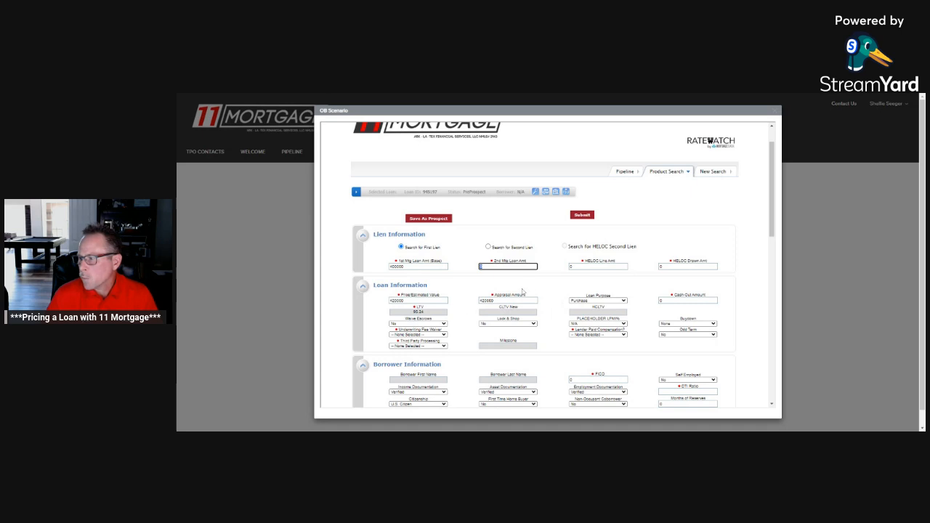
Step: Choose Purchase as the loan purpose in the loan information
scroll(644, 300, down, 2)
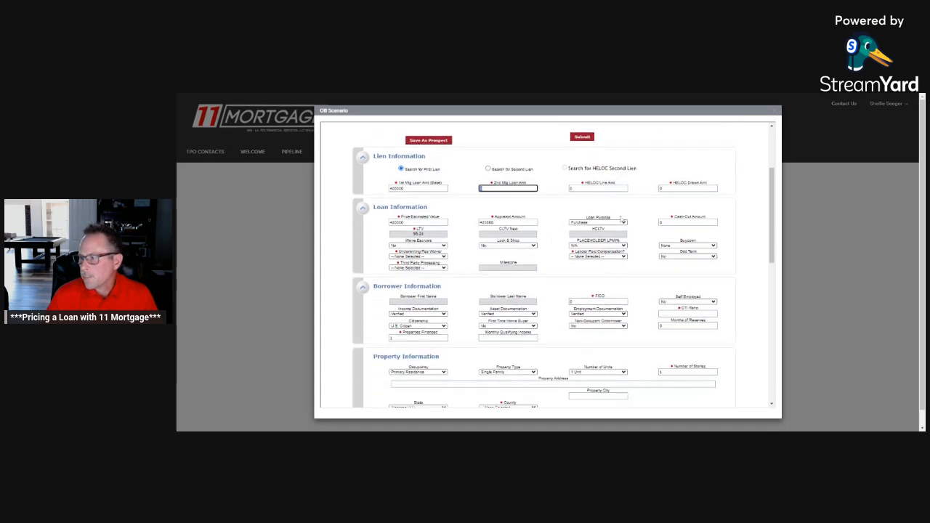
click(625, 223)
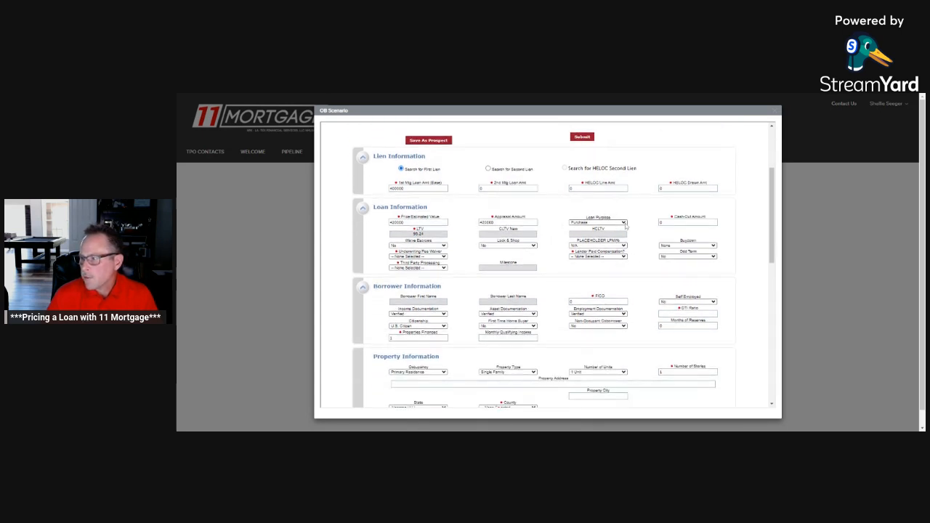
click(624, 224)
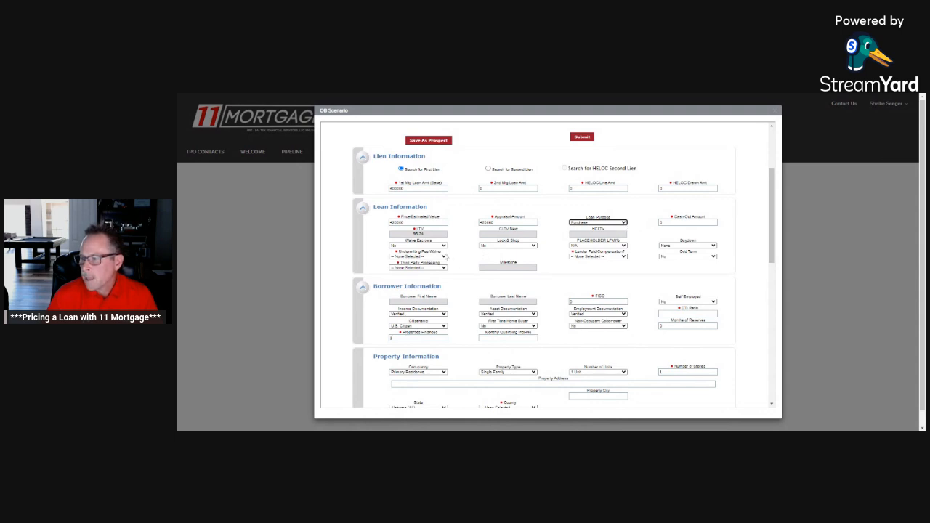
Step: Set both Underwriting Fee Waiver and Third Party Processing to No in the loan information
click(445, 258)
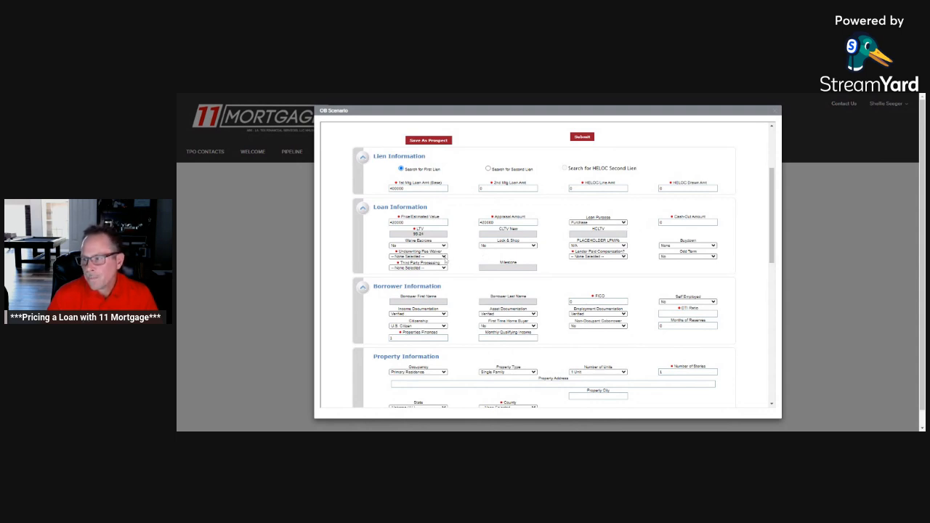
click(444, 268)
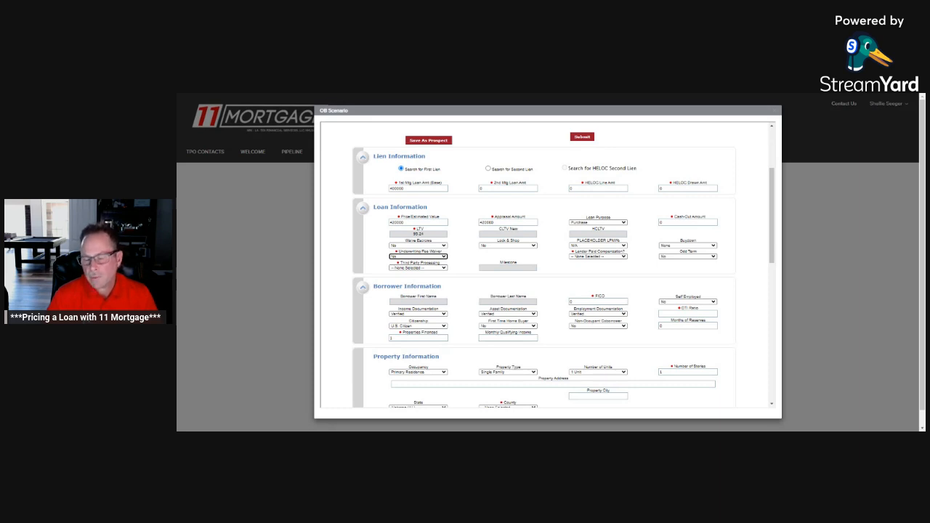
click(443, 268)
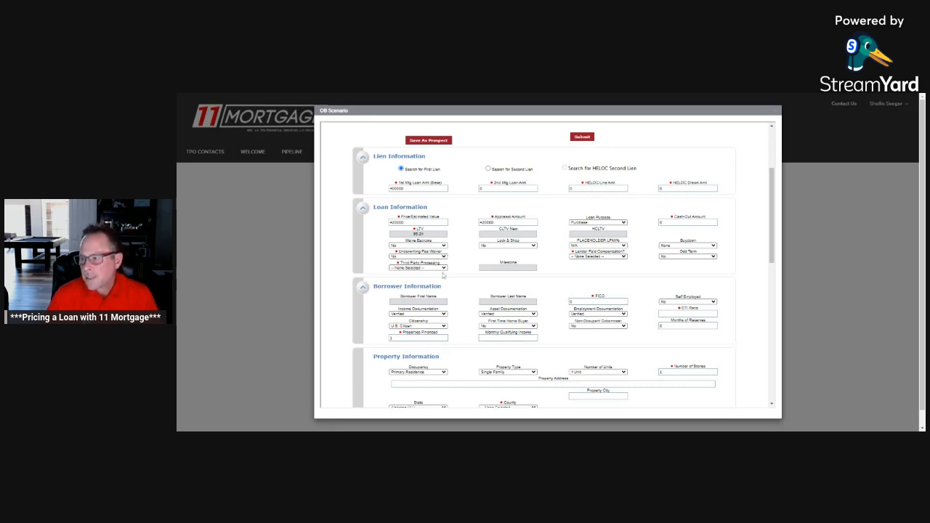
click(443, 275)
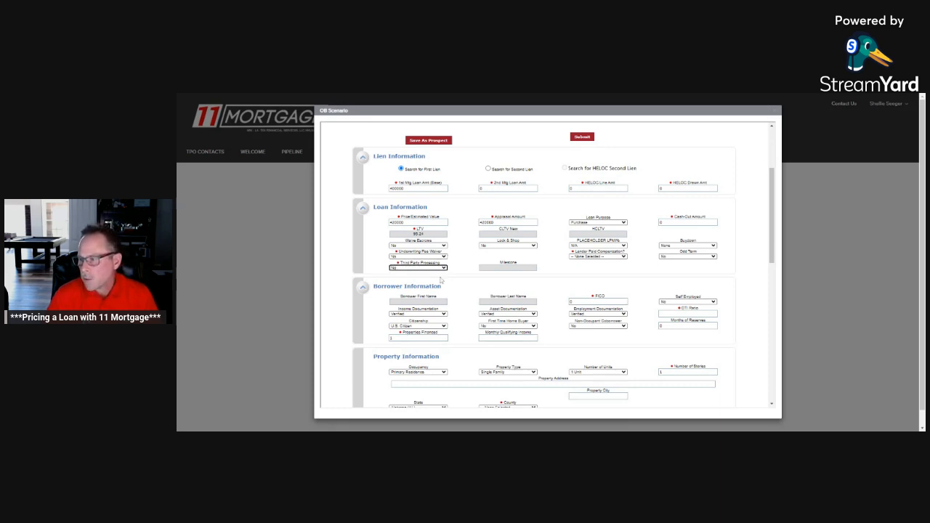
Step: Set Lender Paid Compensation to Yes - Lender Paid and check the compensation plan shown for the account
click(611, 257)
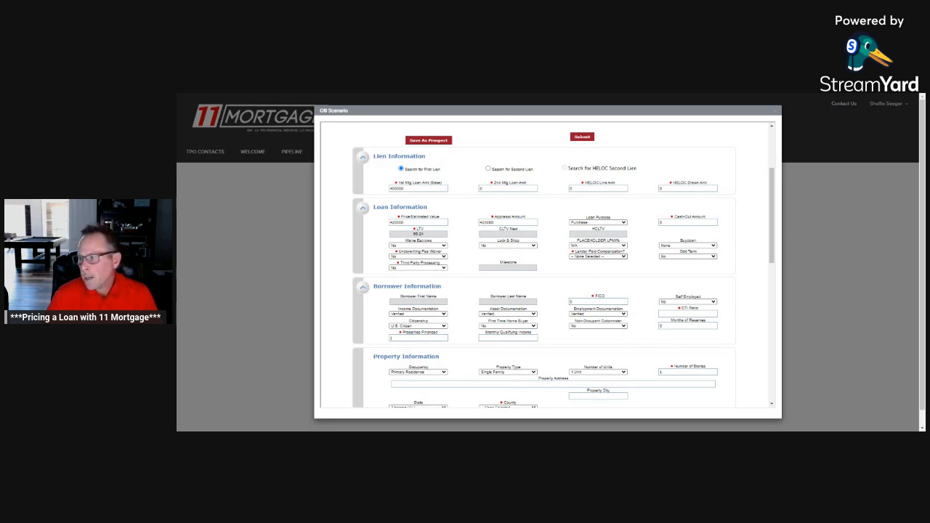
click(596, 268)
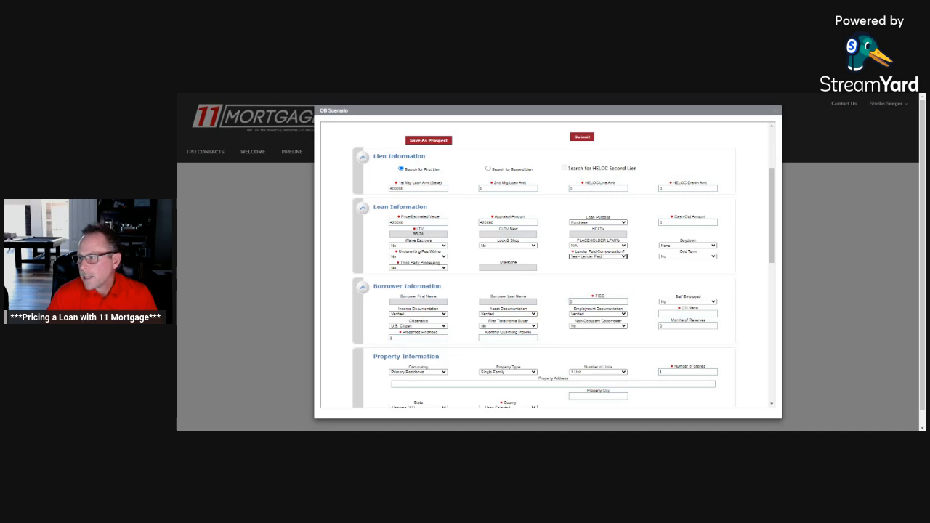
scroll(597, 268, up, 1)
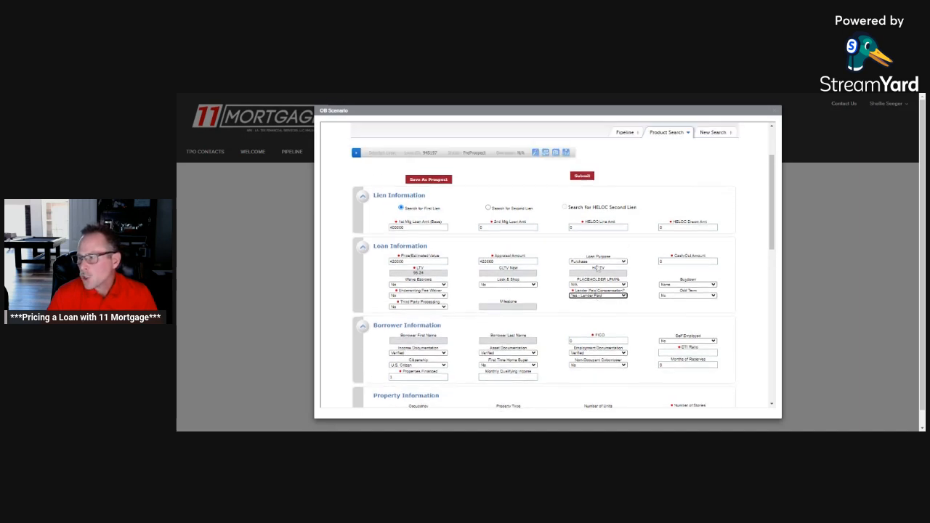
scroll(597, 268, up, 2)
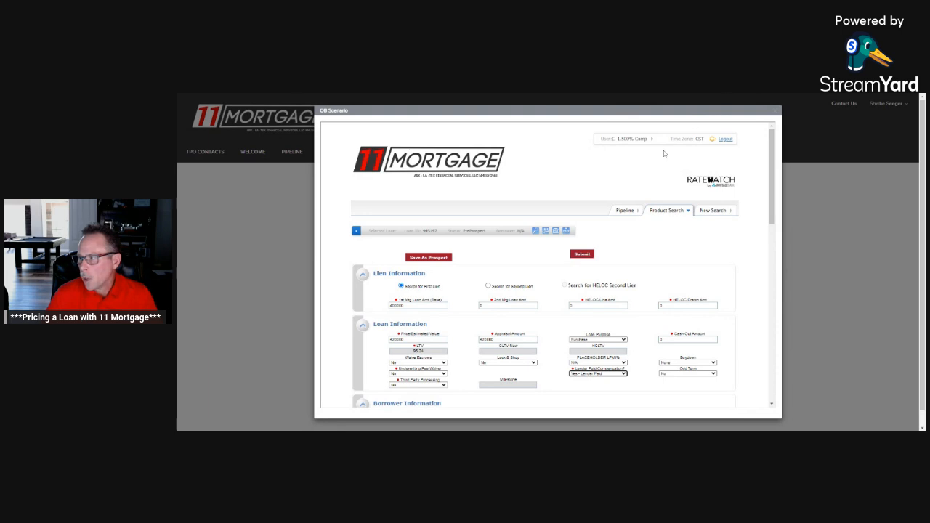
Step: Set Lender Paid Compensation to No - Borrower Paid
click(625, 374)
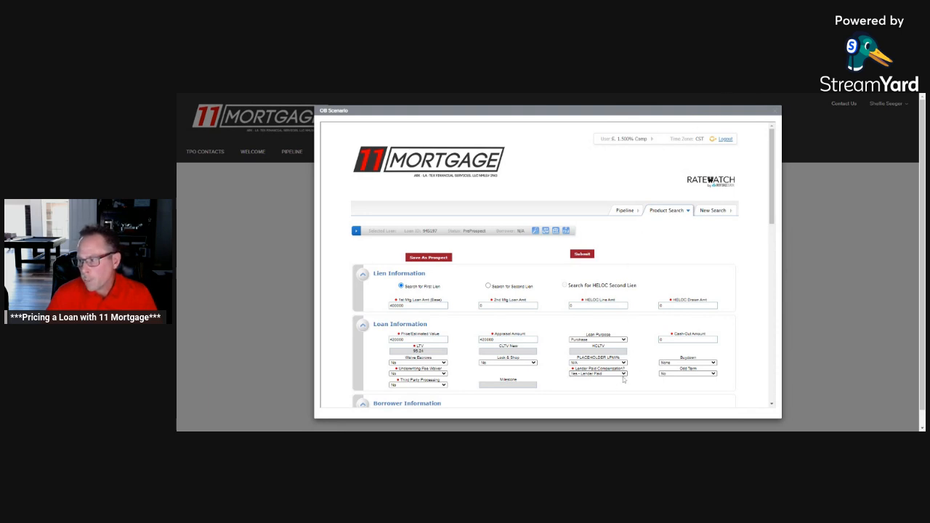
click(620, 392)
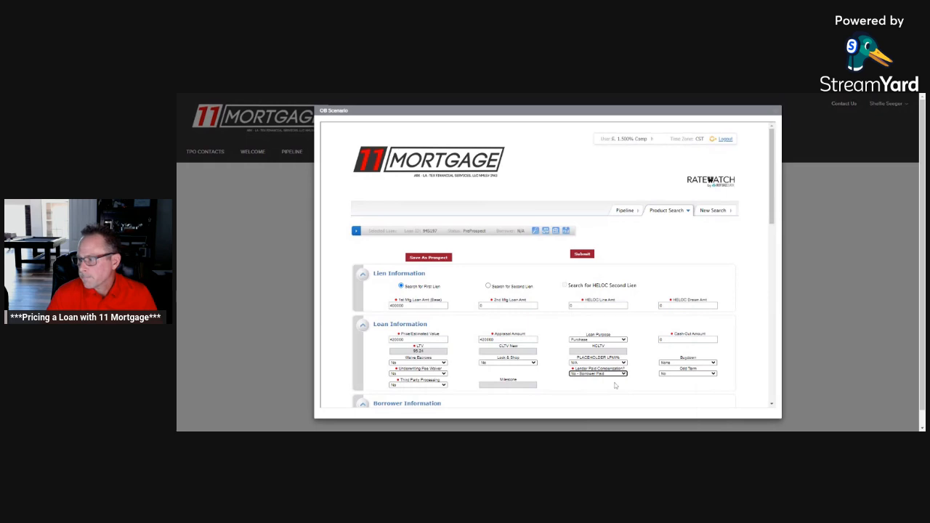
click(616, 383)
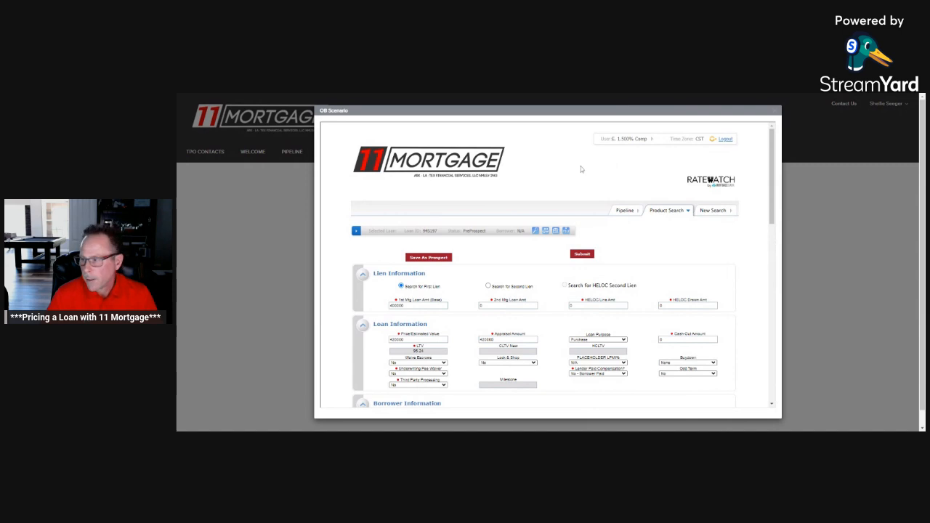
Step: Enter a FICO score of 680 and a DTI ratio of 40 in the borrower information
scroll(583, 168, down, 4)
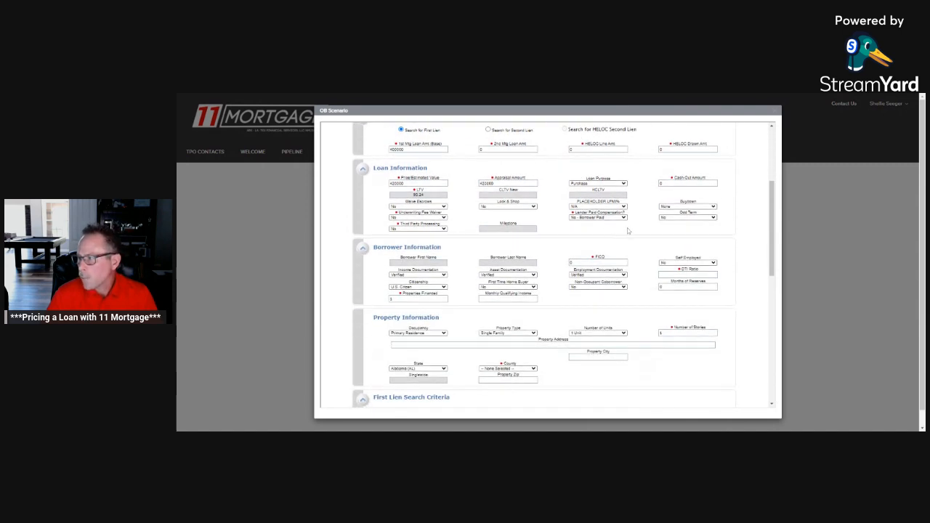
scroll(507, 248, down, 1)
click(598, 224)
text(68)
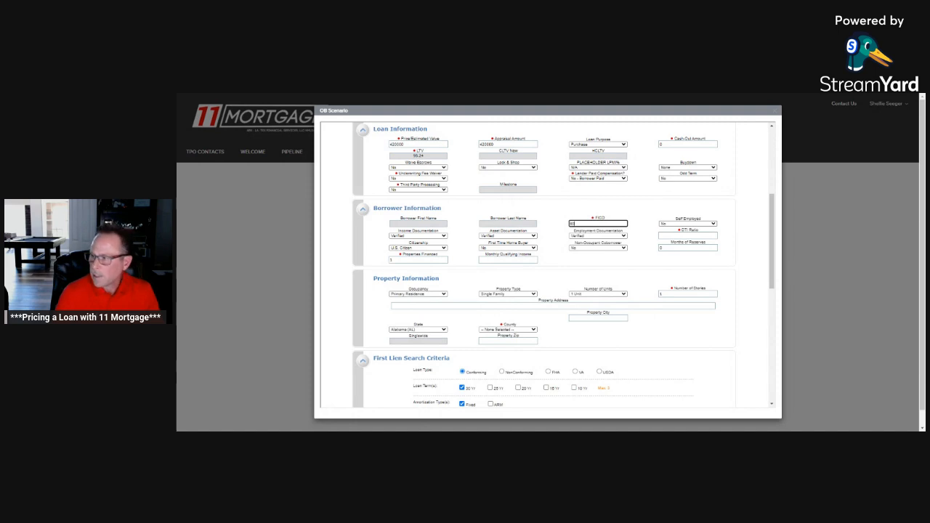
key(Tab)
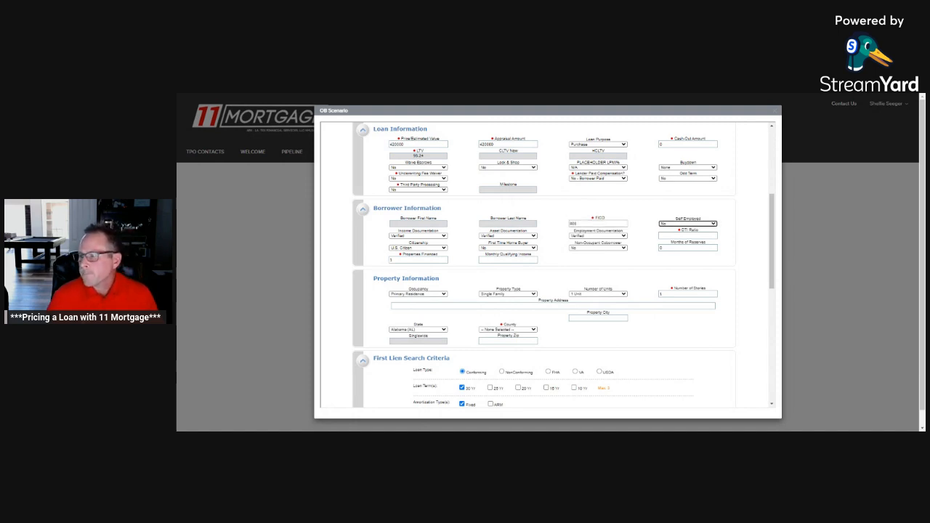
key(Tab)
text(40)
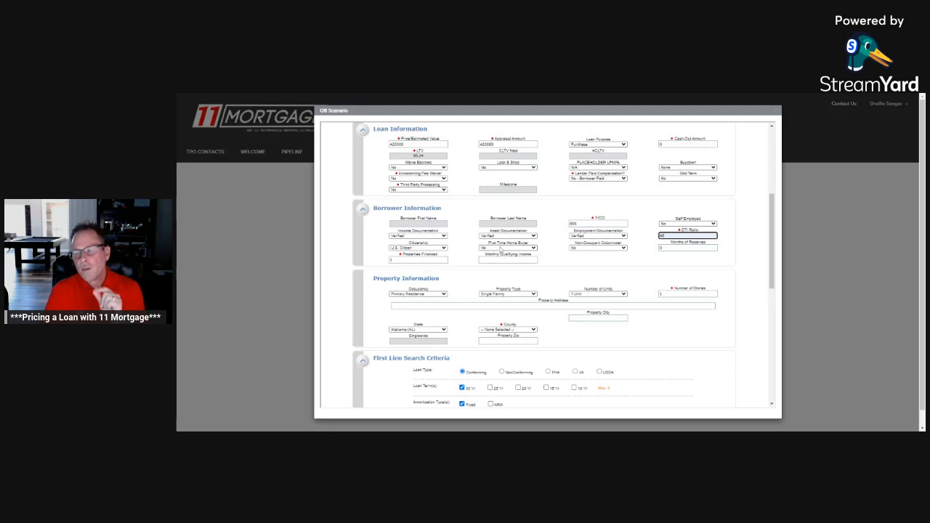
Step: Set First Time Home Buyer to Yes and enter 6000 as the monthly qualifying income
click(500, 249)
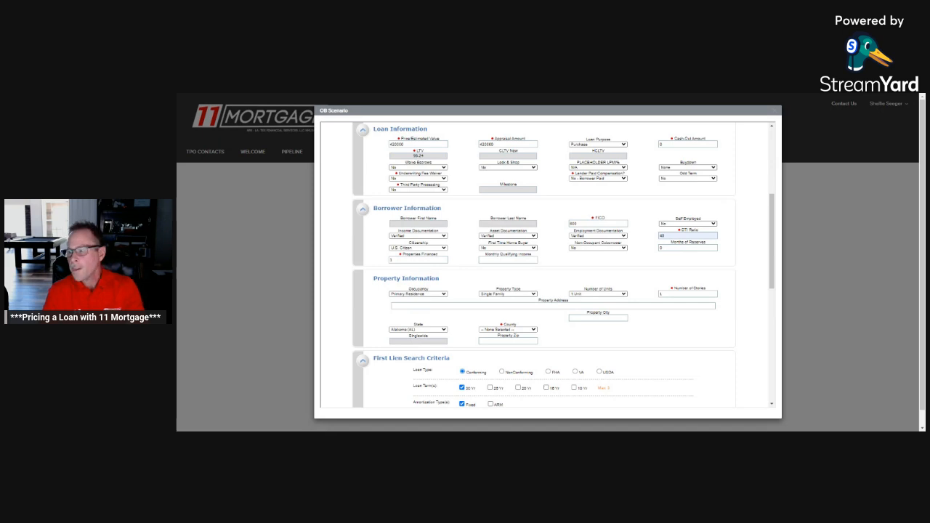
click(507, 254)
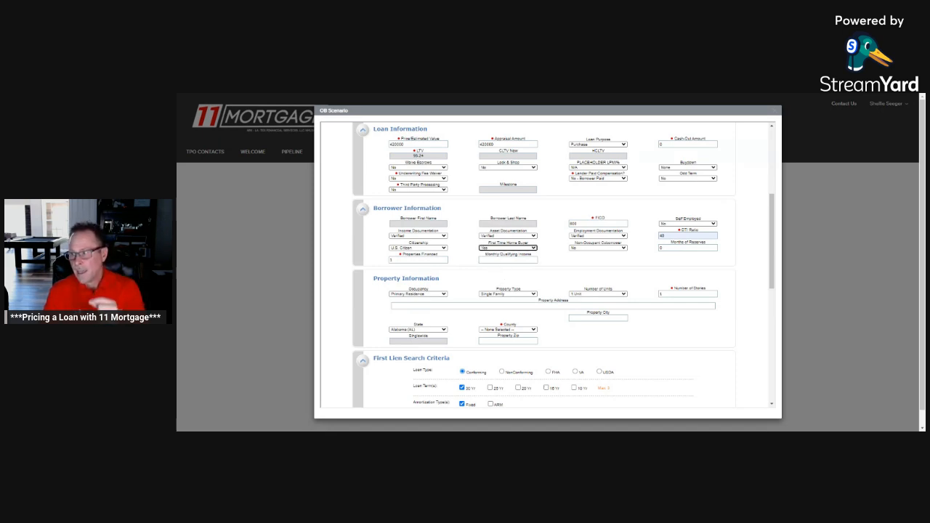
click(508, 260)
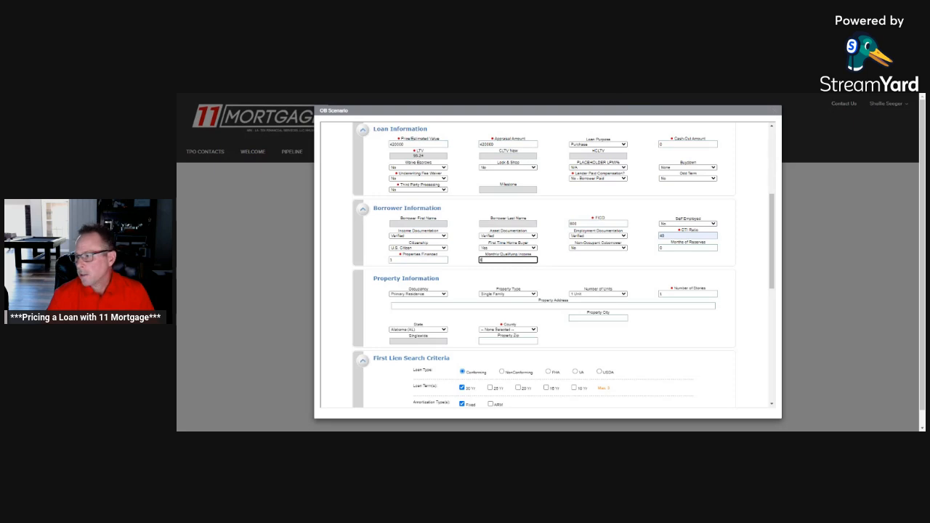
key(Tab)
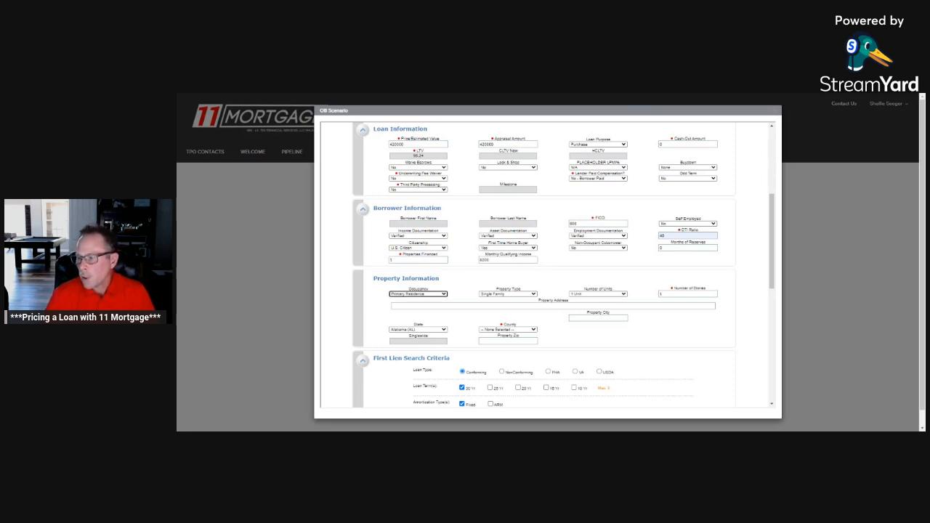
Step: Keep Primary Residence and Single Family in the property information, and set the state to California (CA) and the county to Los Angeles
click(445, 295)
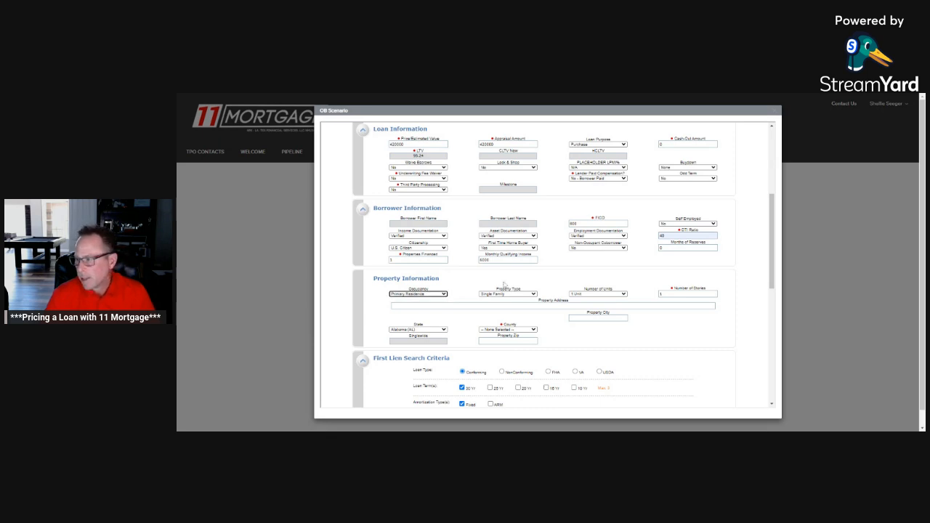
click(524, 295)
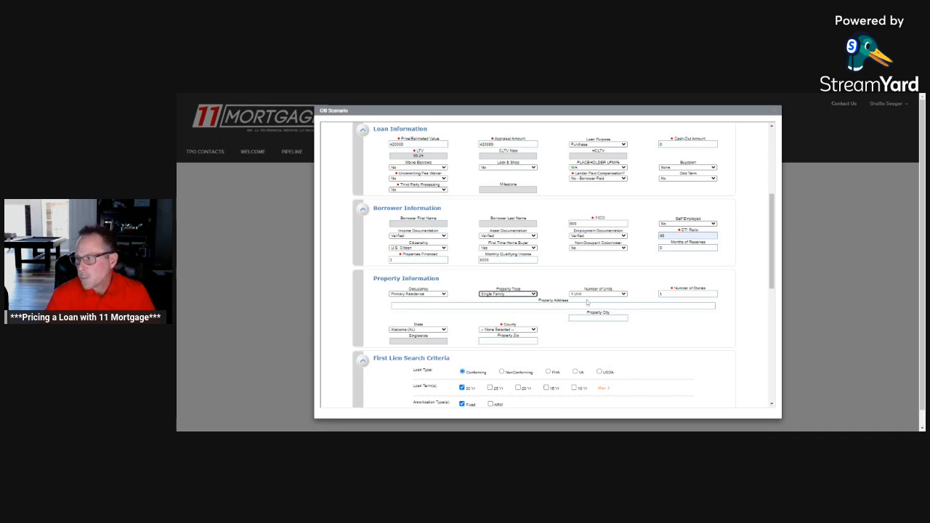
scroll(590, 298, down, 3)
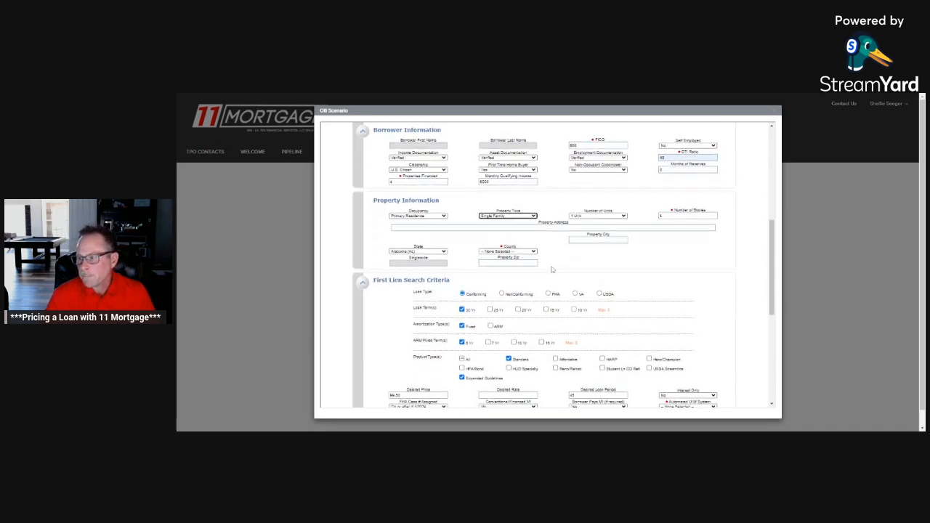
click(446, 256)
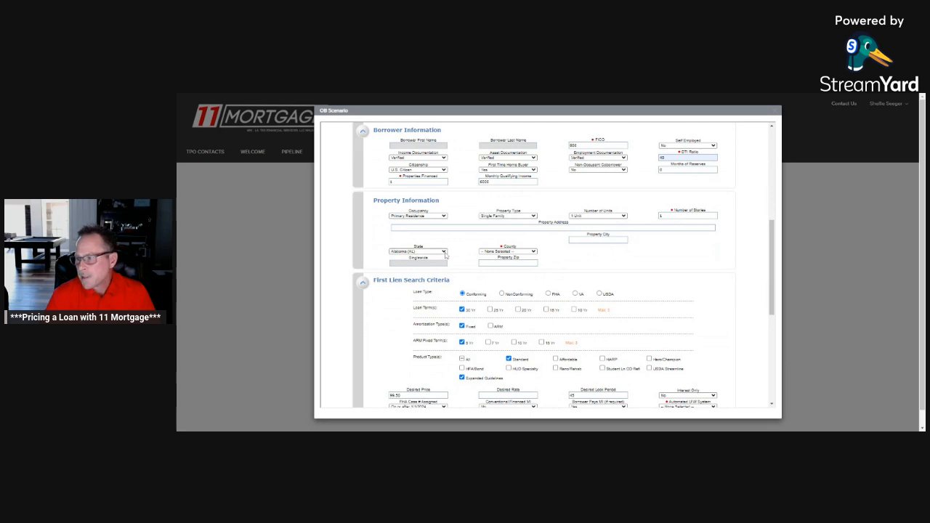
click(437, 280)
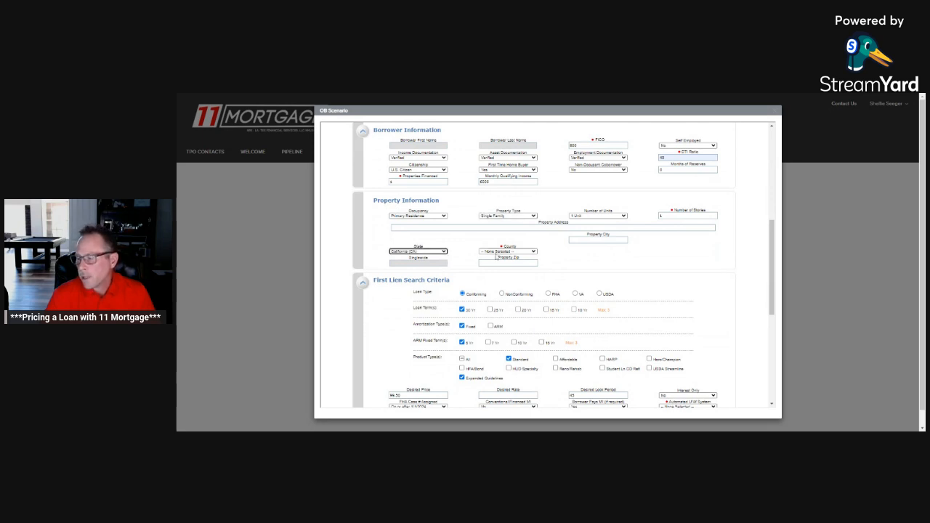
click(532, 253)
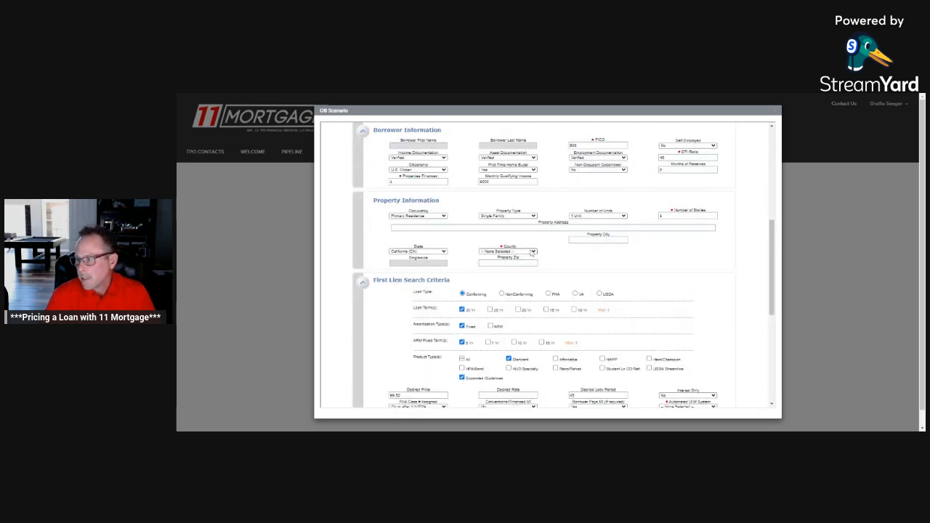
click(502, 351)
click(653, 278)
Step: Set the desired lock period to 30 and the automated underwriting system to DU in the First Lien Search Criteria
scroll(612, 266, down, 1)
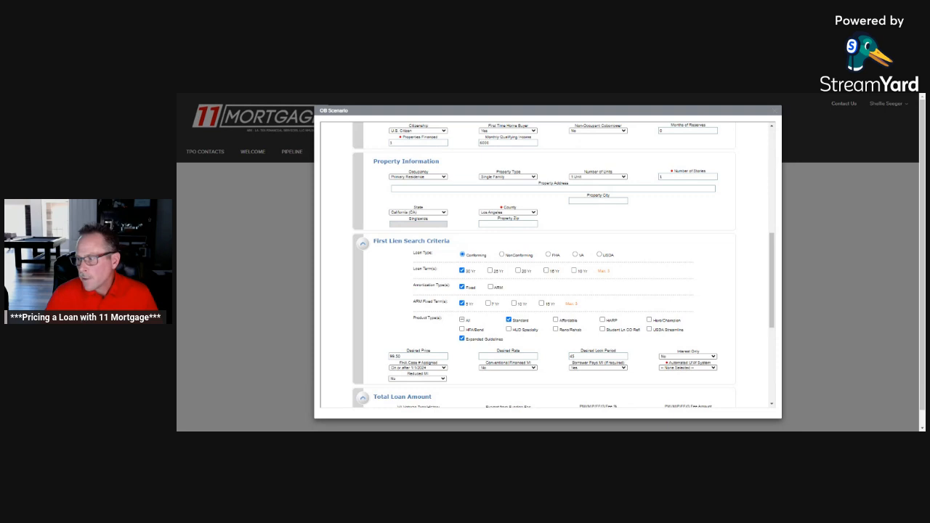
scroll(545, 262, down, 1)
click(598, 317)
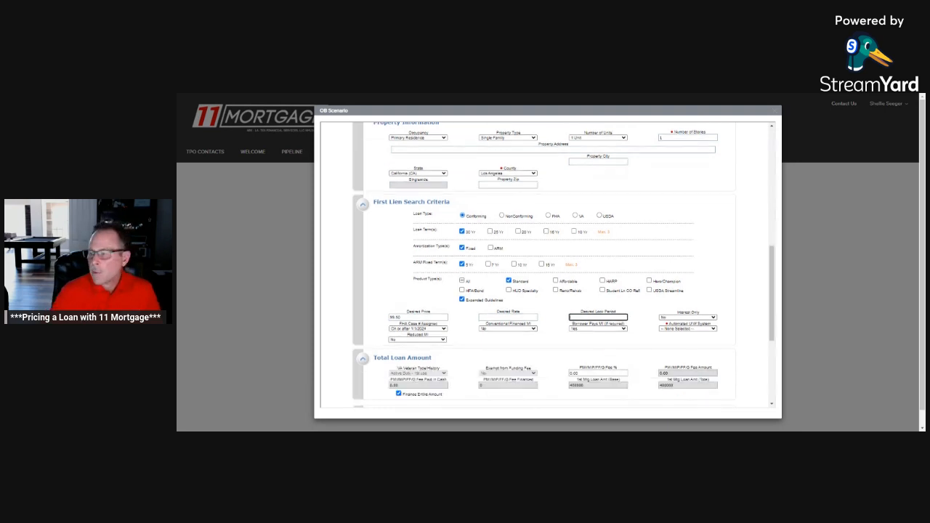
text(30)
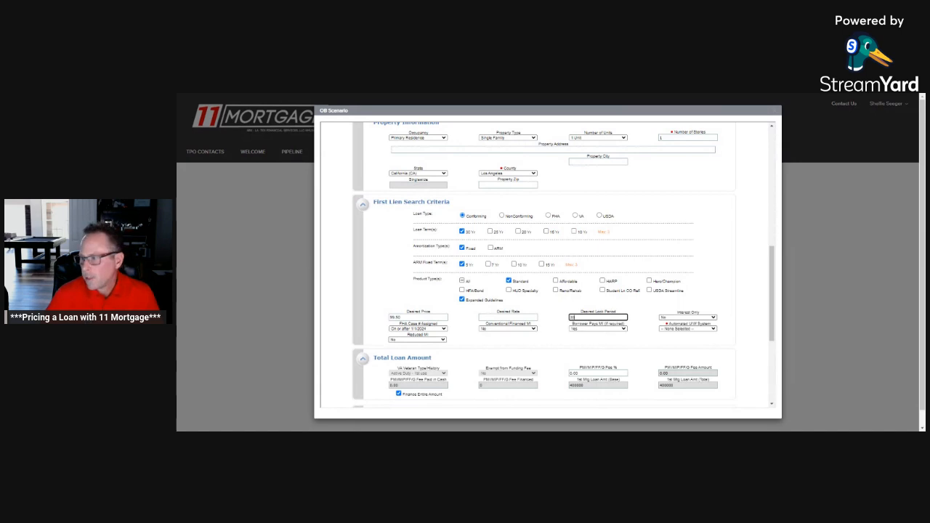
click(671, 331)
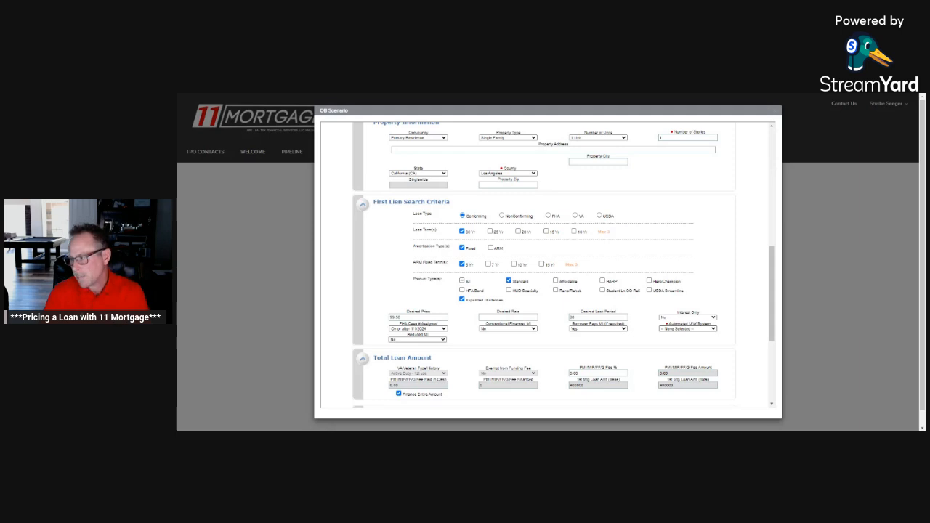
click(711, 329)
click(703, 346)
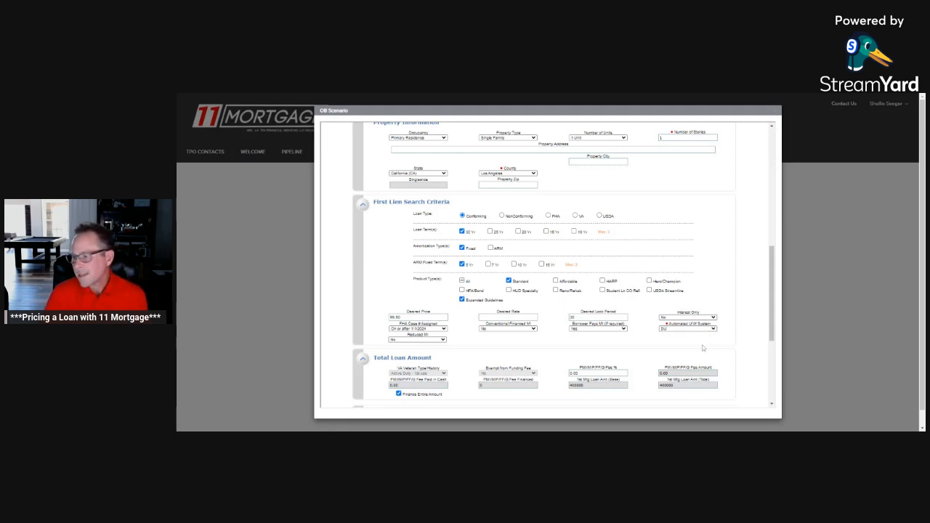
Step: Submit the completed loan scenario for pricing
scroll(687, 339, down, 1)
scroll(684, 337, down, 3)
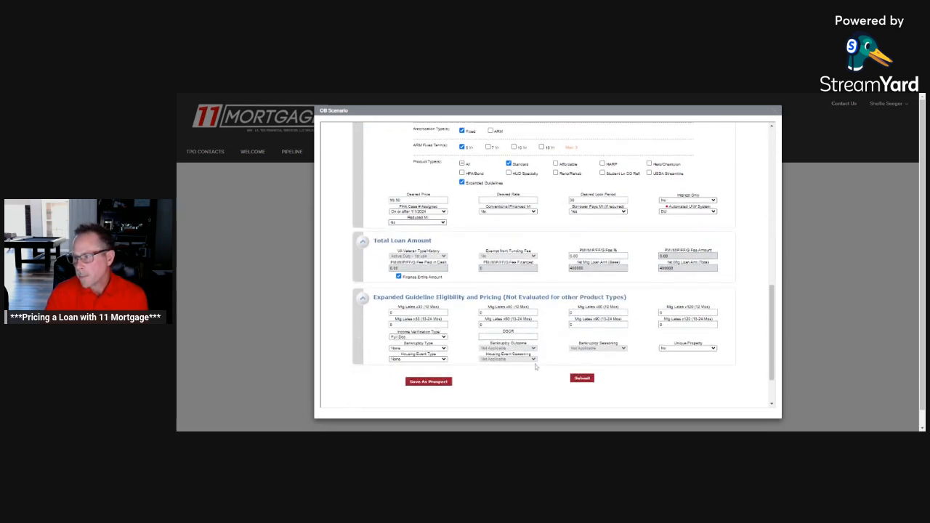
click(583, 379)
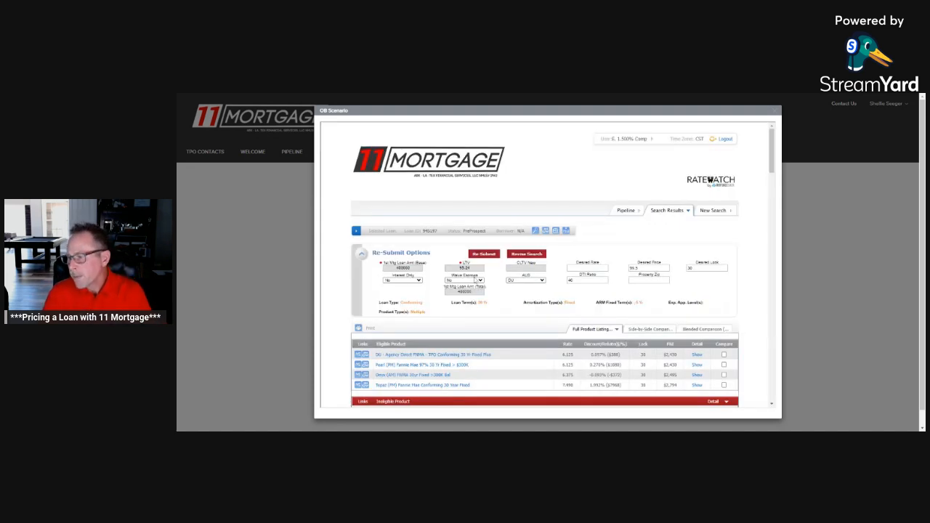
Step: Show the pricing detail for the DU - Agency Direct FNMA - TPO Conforming 30 Yr Fixed Plus product and highlight the 6.250 rate with its rebate
scroll(478, 283, down, 1)
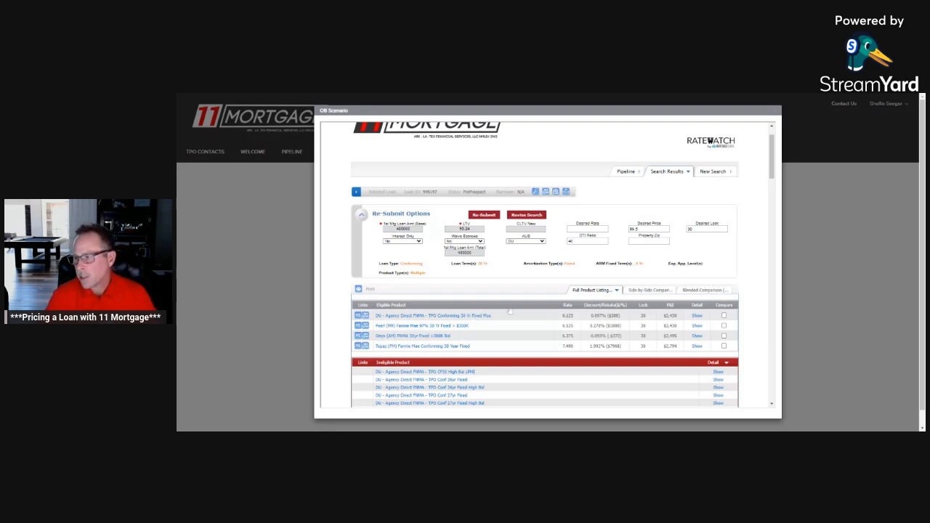
scroll(465, 306, down, 1)
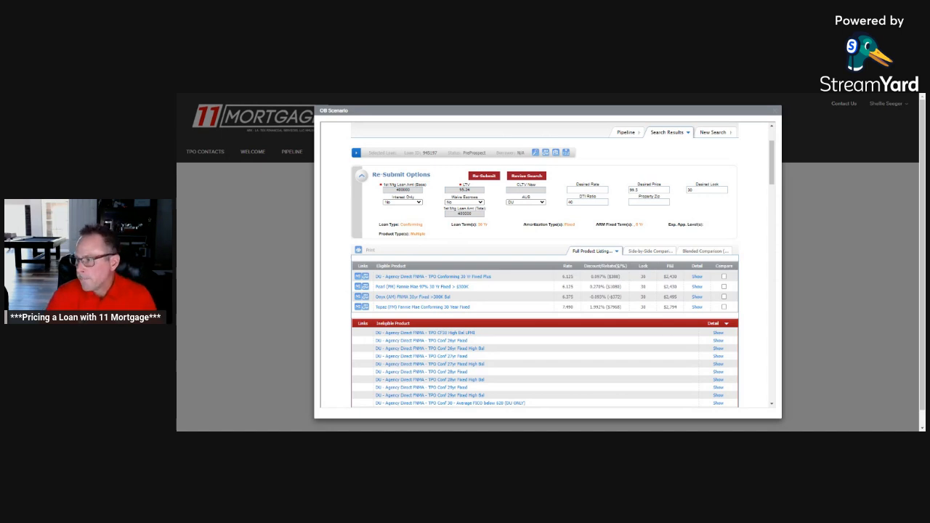
click(697, 277)
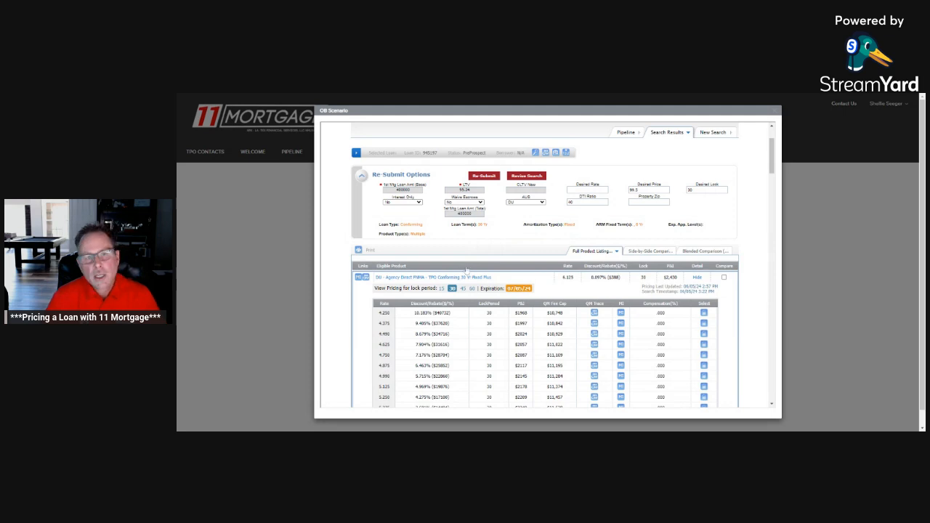
scroll(436, 275, down, 3)
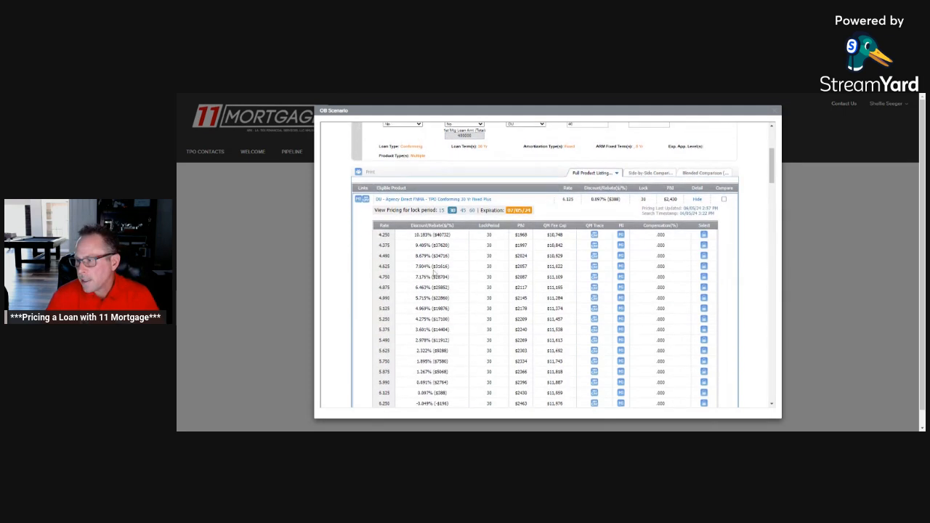
scroll(467, 285, down, 3)
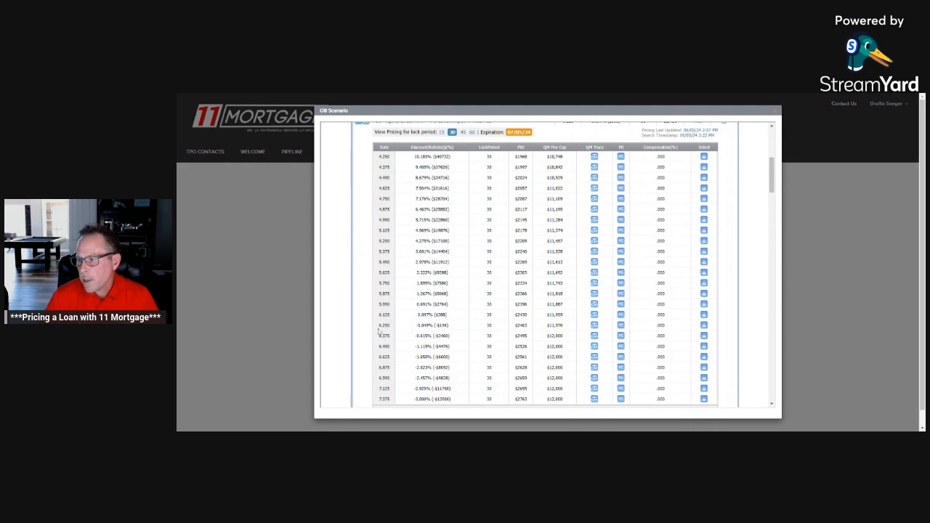
drag(379, 327, 455, 331)
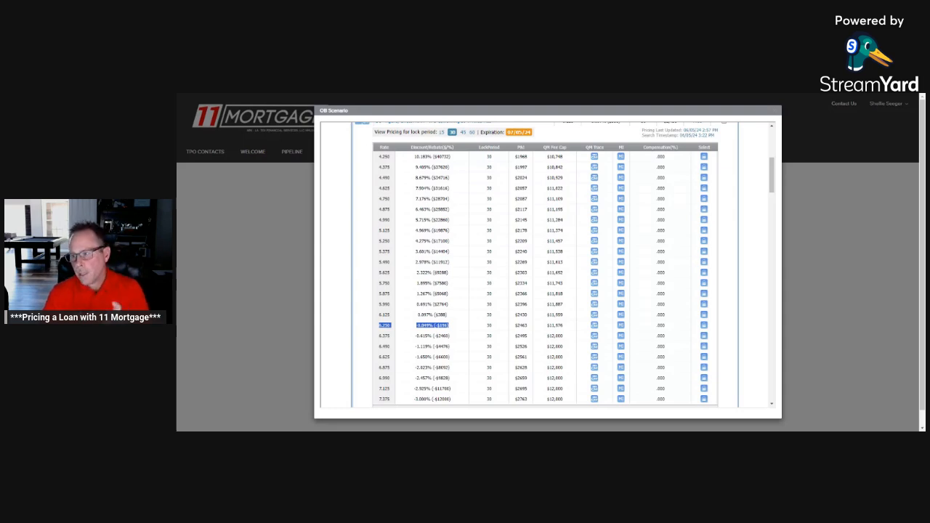
Step: Change the AUS to LP in the Re-Submit Options and re-submit the scenario
scroll(572, 288, up, 4)
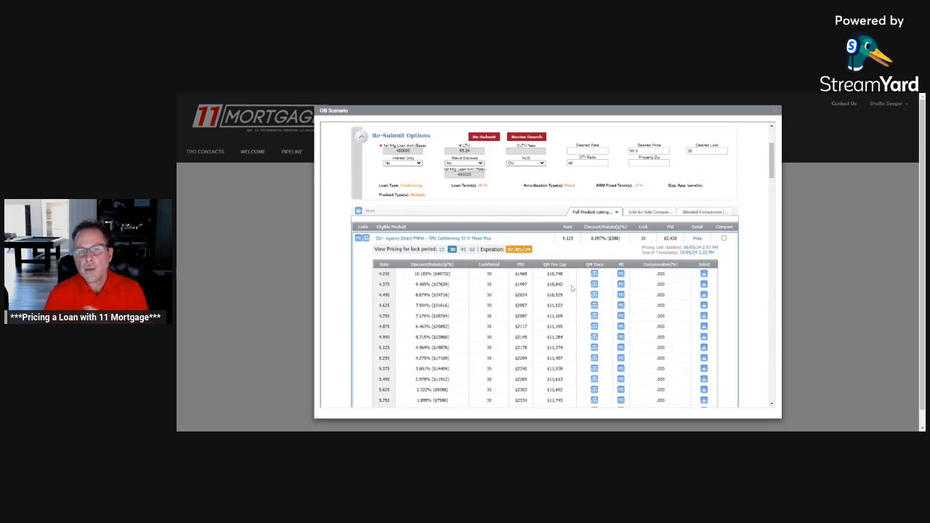
scroll(572, 288, up, 1)
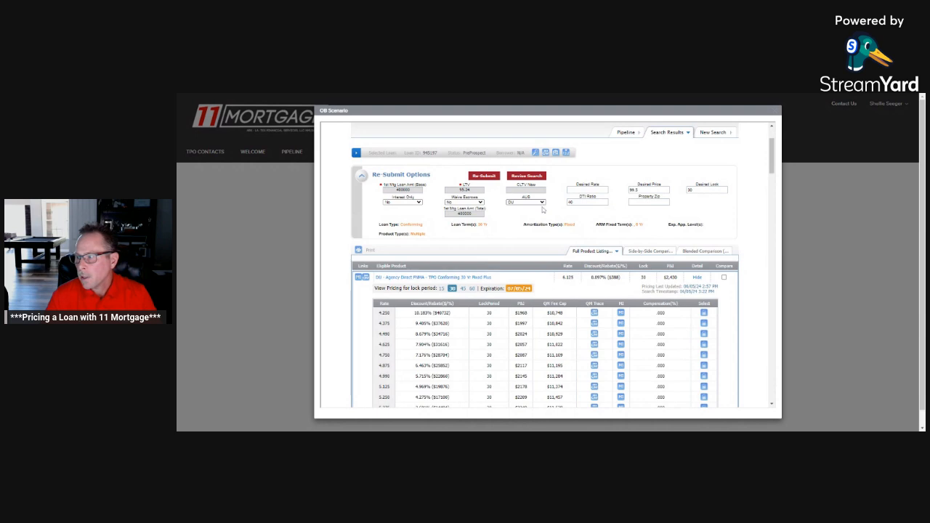
click(540, 203)
click(508, 216)
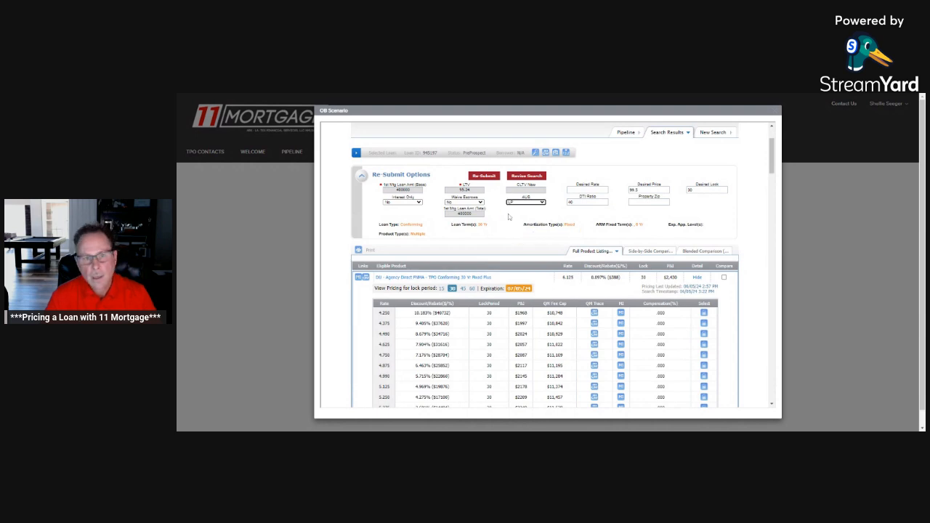
click(484, 177)
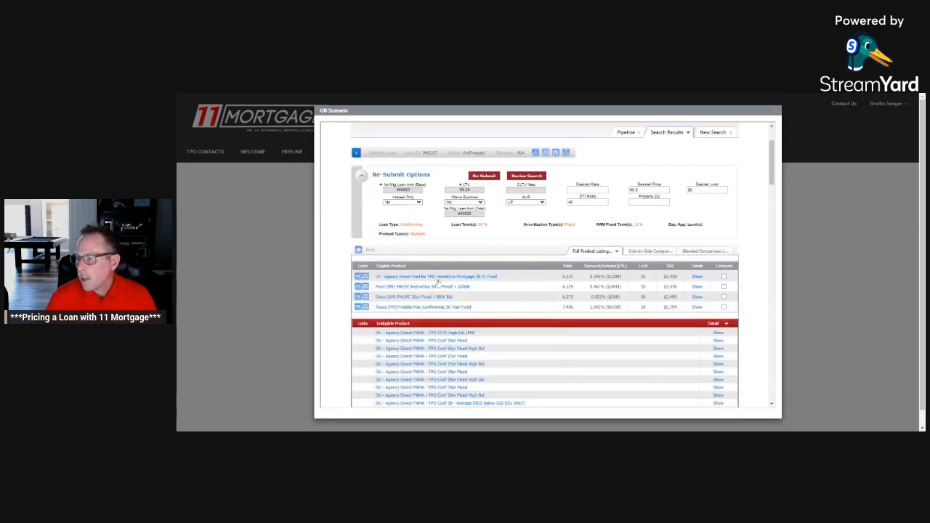
Step: Show the pricing detail for the LP - Agency Direct Freddie TPO HomeOne Mortgage 30 Yr Fixed product and examine its rates
click(696, 278)
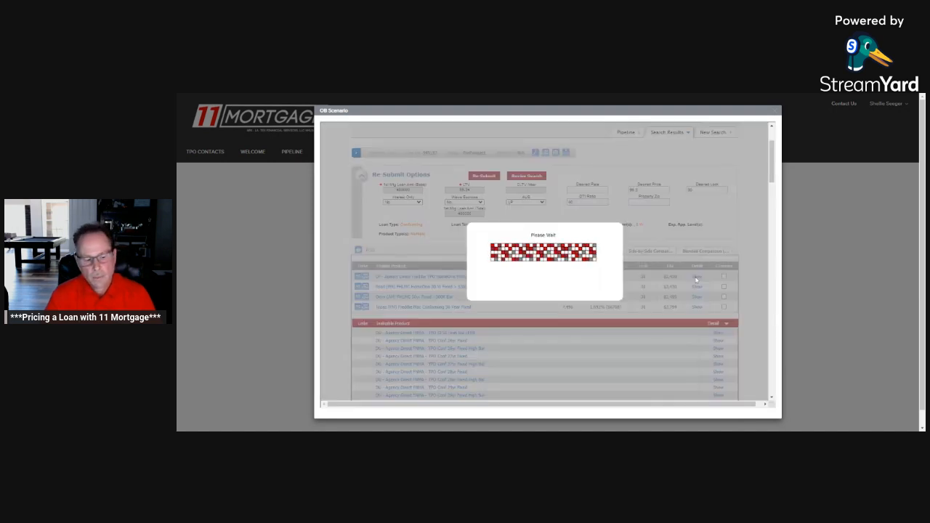
scroll(552, 353, down, 2)
scroll(551, 352, down, 3)
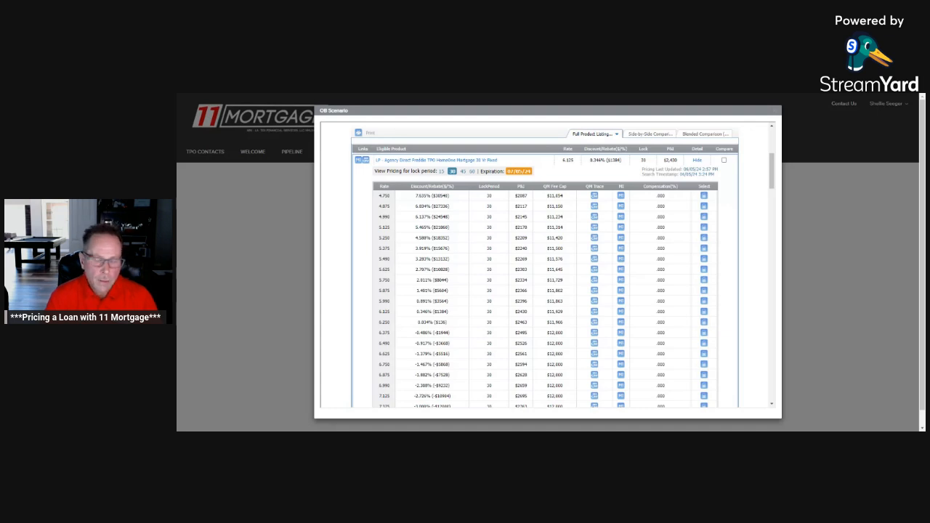
Step: Set the AUS back to DU in the Re-Submit Options and re-submit the scenario
scroll(540, 210, up, 3)
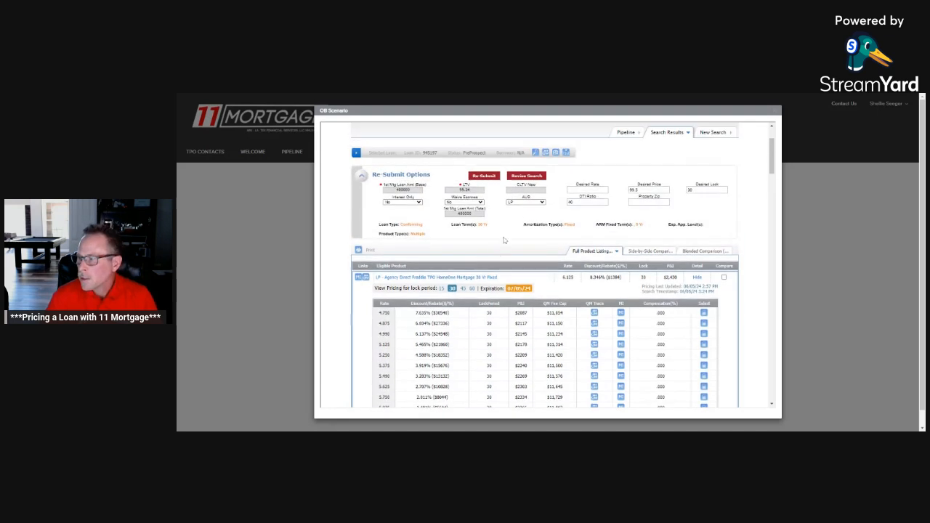
click(540, 203)
click(536, 216)
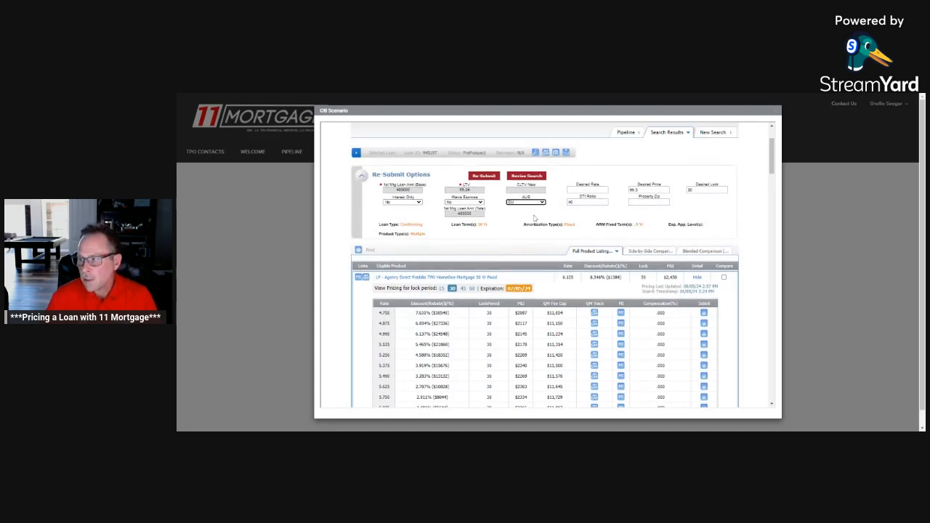
click(486, 178)
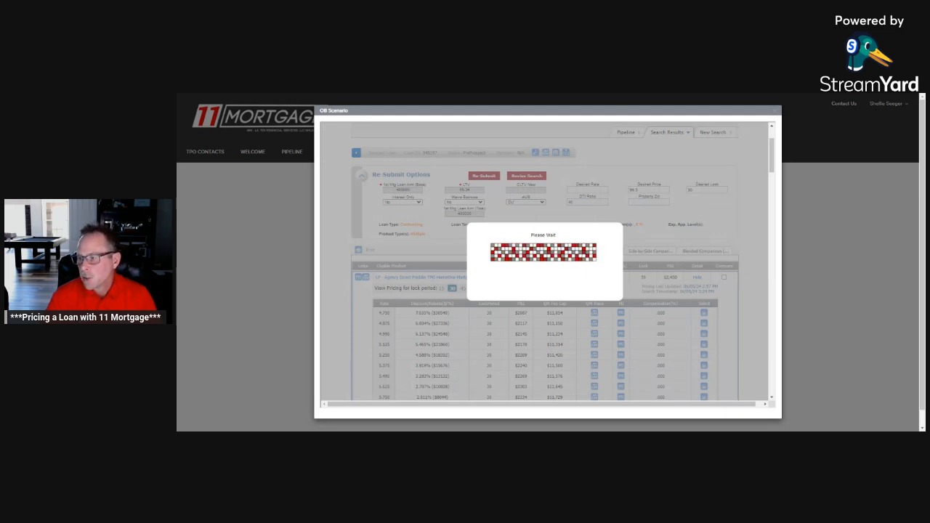
Step: Mark all four eligible products for comparison and show the side-by-side comparison
scroll(711, 180, down, 2)
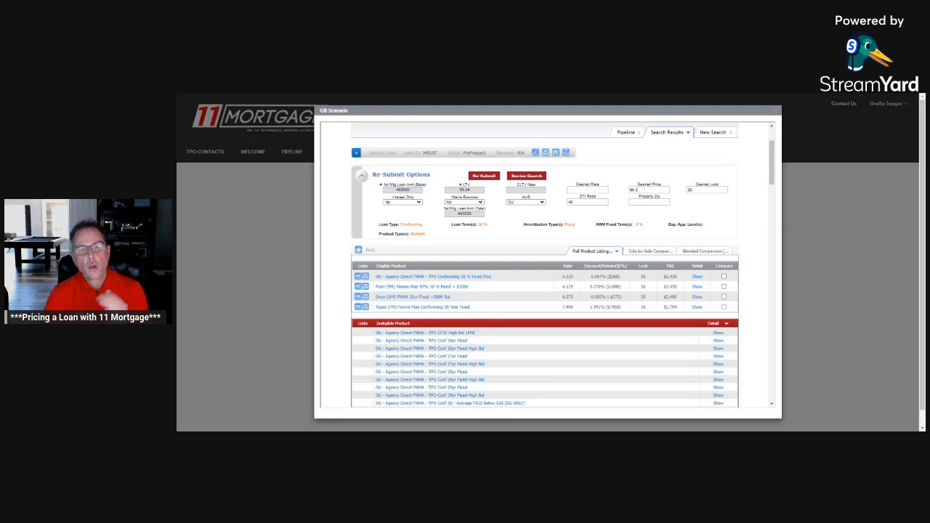
click(724, 276)
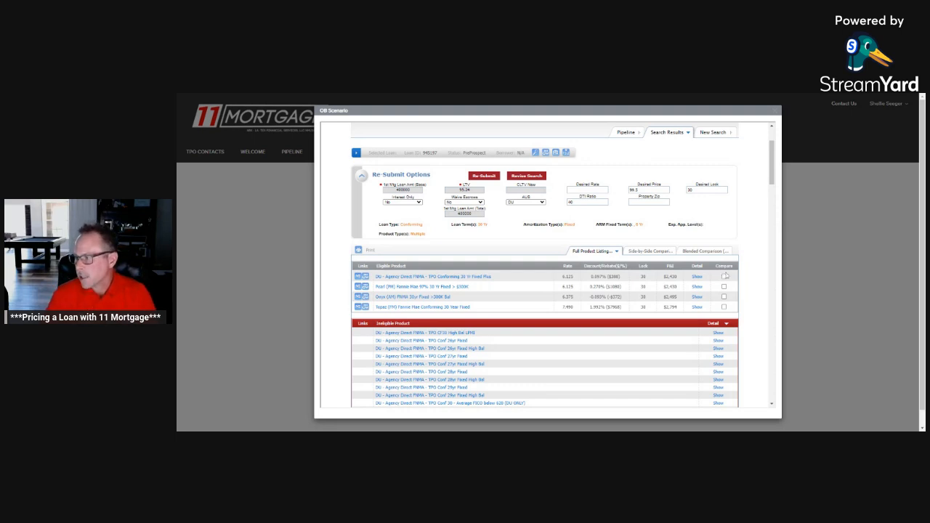
click(724, 286)
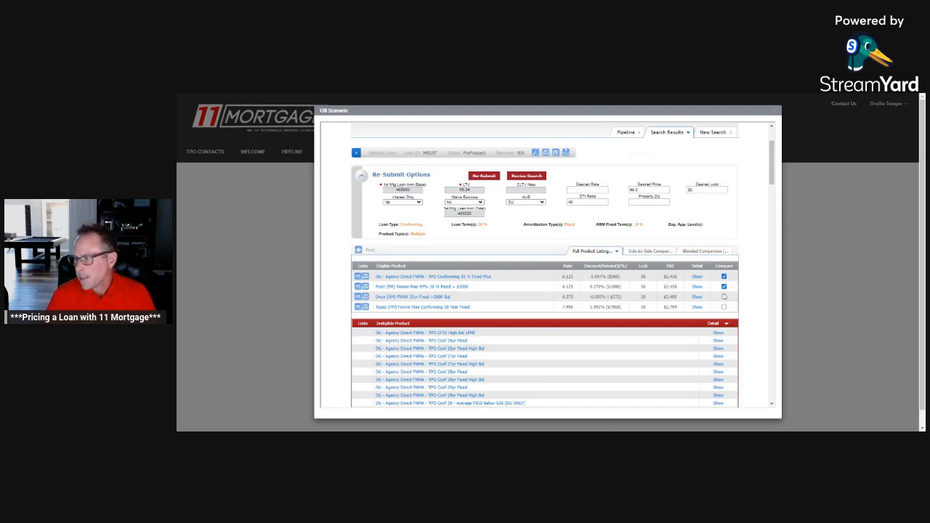
click(724, 296)
click(724, 306)
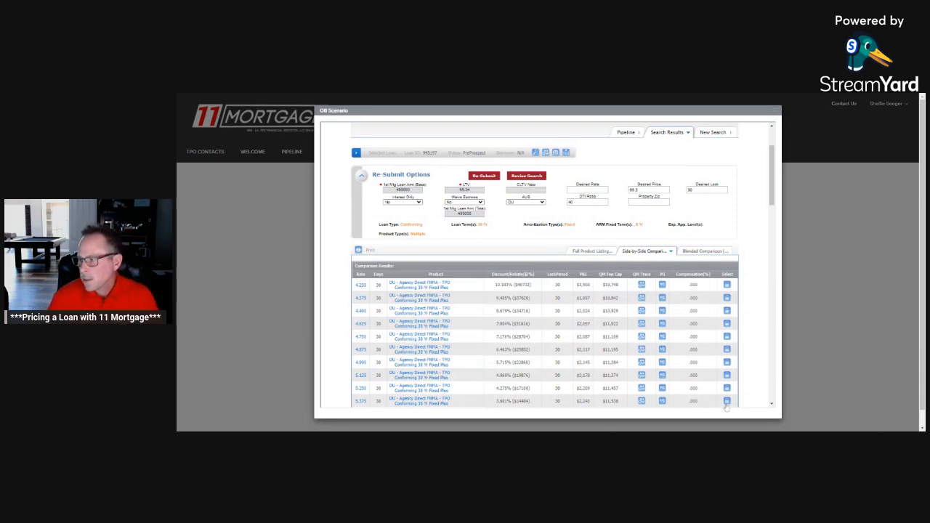
Step: Examine the comparison results to see each product's discount or rebate at rates from 5.750 to 6.375
scroll(654, 335, down, 5)
scroll(654, 336, down, 1)
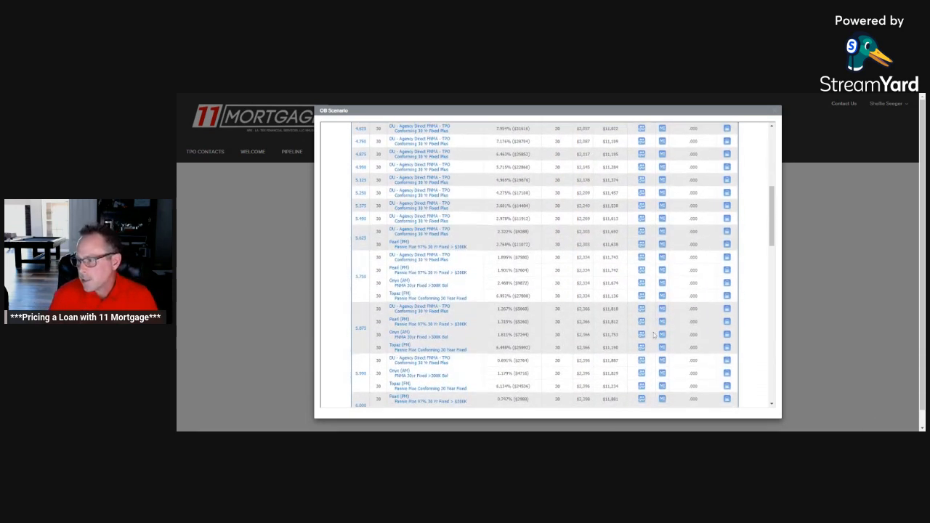
scroll(615, 282, down, 3)
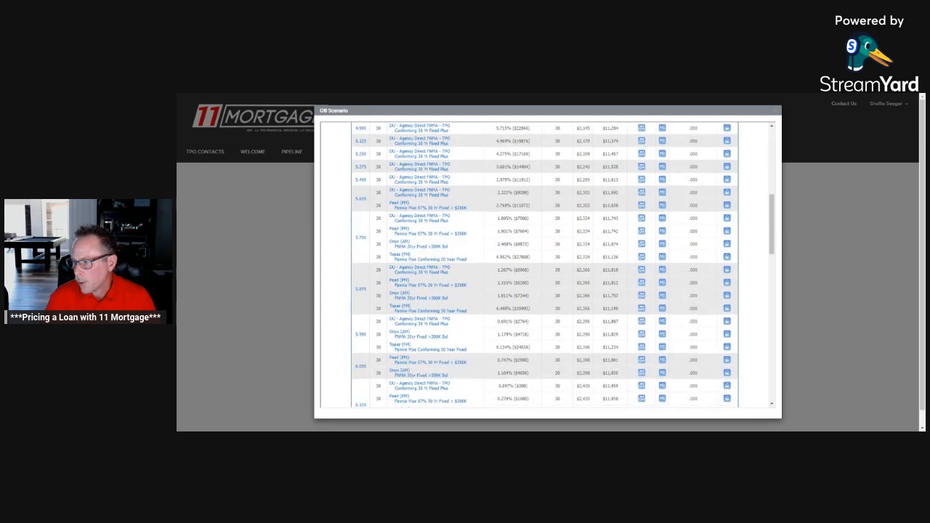
scroll(544, 266, down, 3)
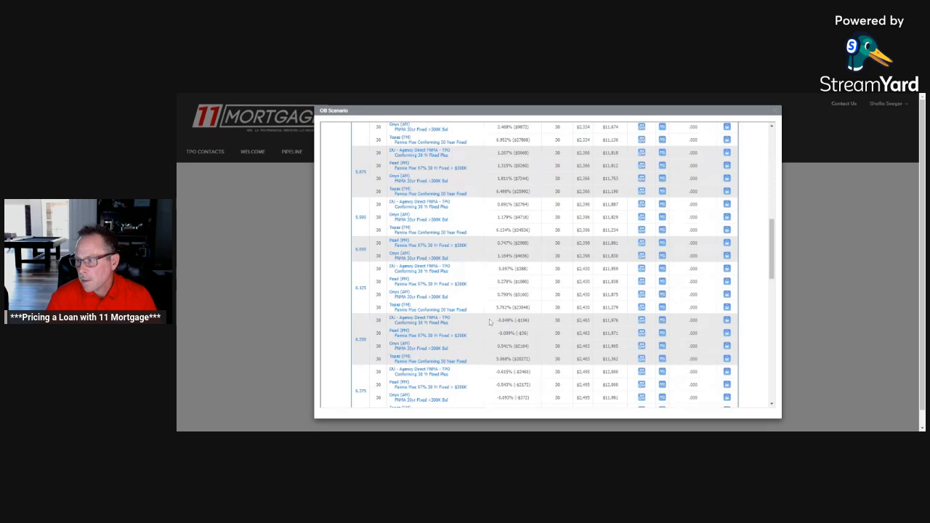
Step: Compare the discount or rebate of the Agency Direct, Pearl, Onyx and Topaz products at the 6.250 rate
drag(497, 321, 533, 321)
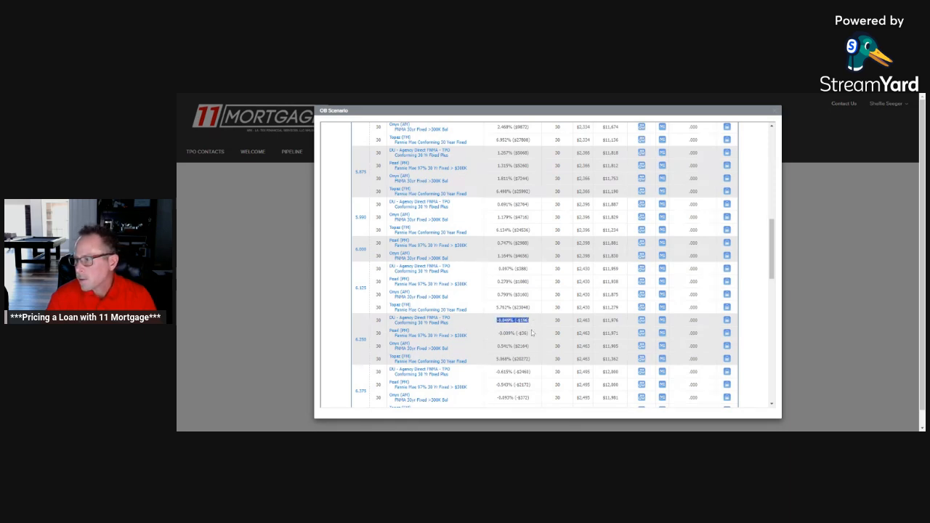
drag(498, 334, 535, 336)
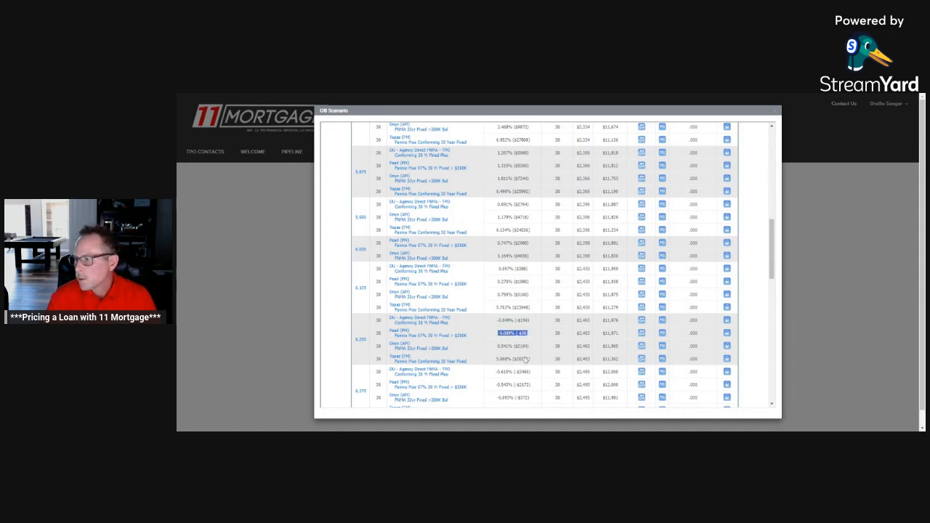
click(497, 347)
drag(498, 347, 531, 359)
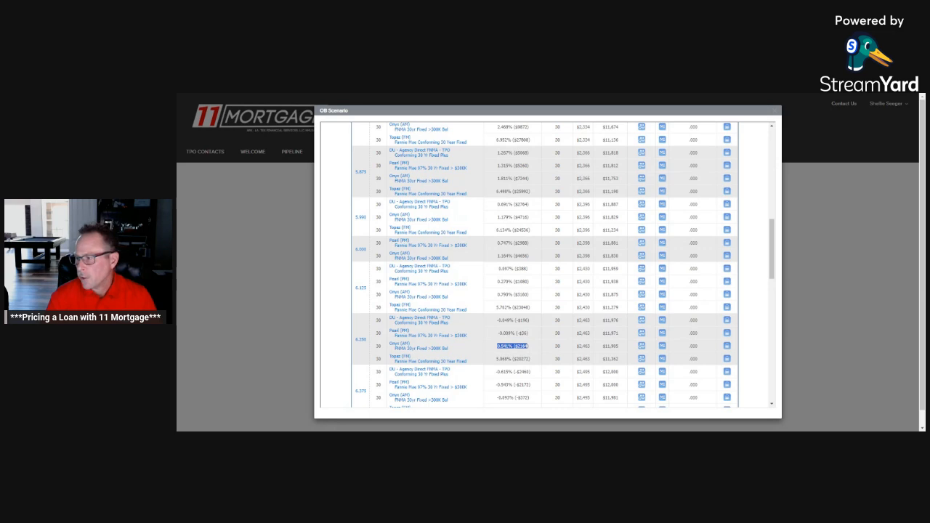
Step: Re-submit the DU scenario and show the rate pricing for DU - Agency Direct FNMA - TPO Conforming 30 Yr Fixed Plus
scroll(531, 359, up, 10)
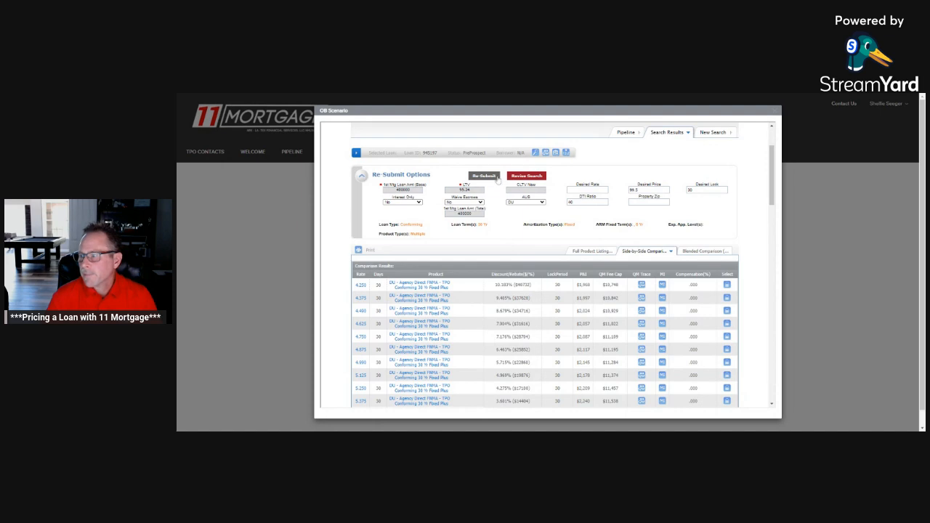
click(497, 178)
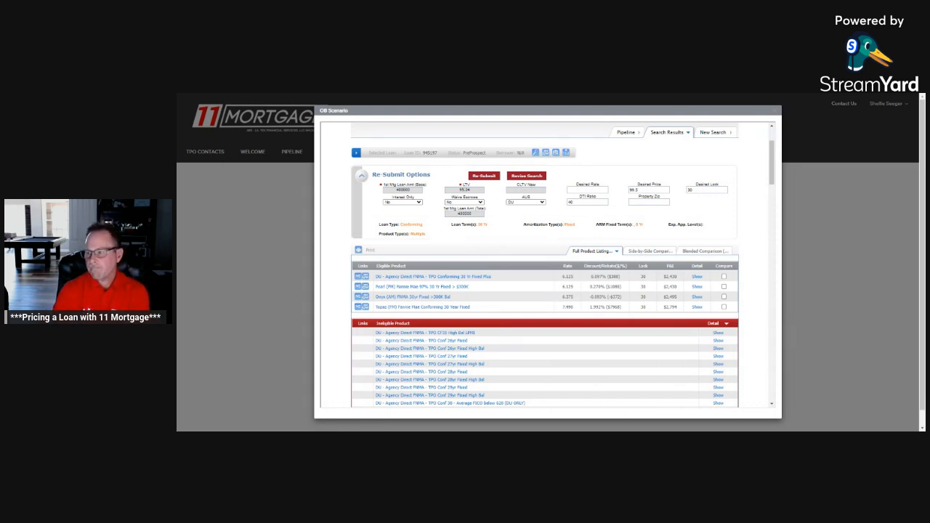
click(699, 279)
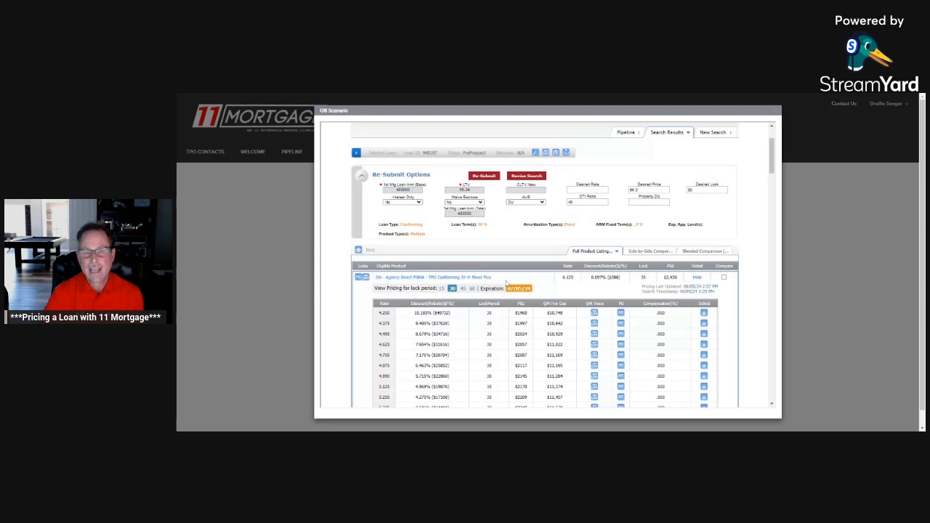
scroll(507, 283, down, 1)
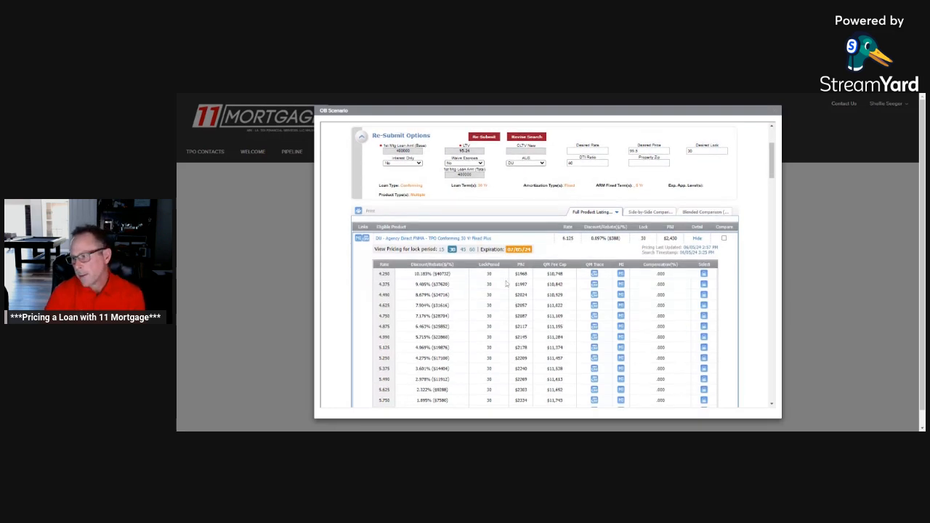
scroll(507, 283, down, 1)
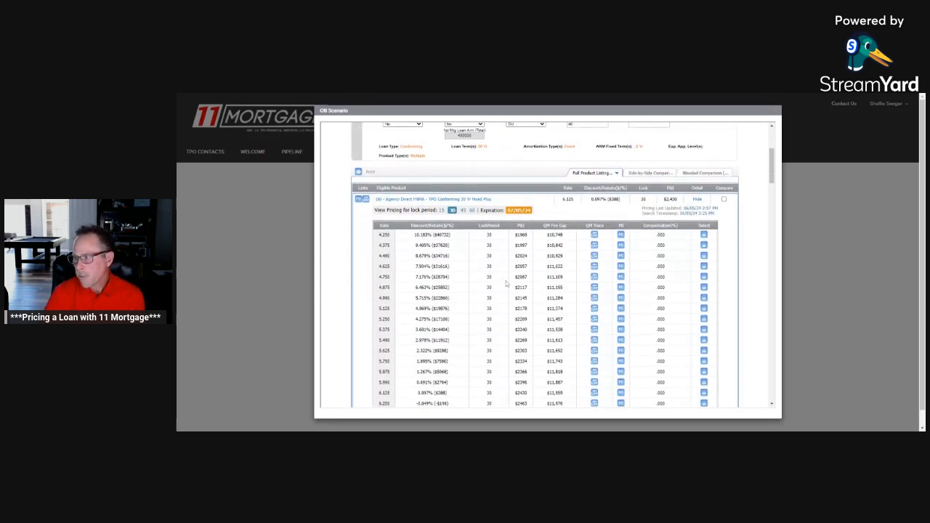
scroll(526, 258, down, 1)
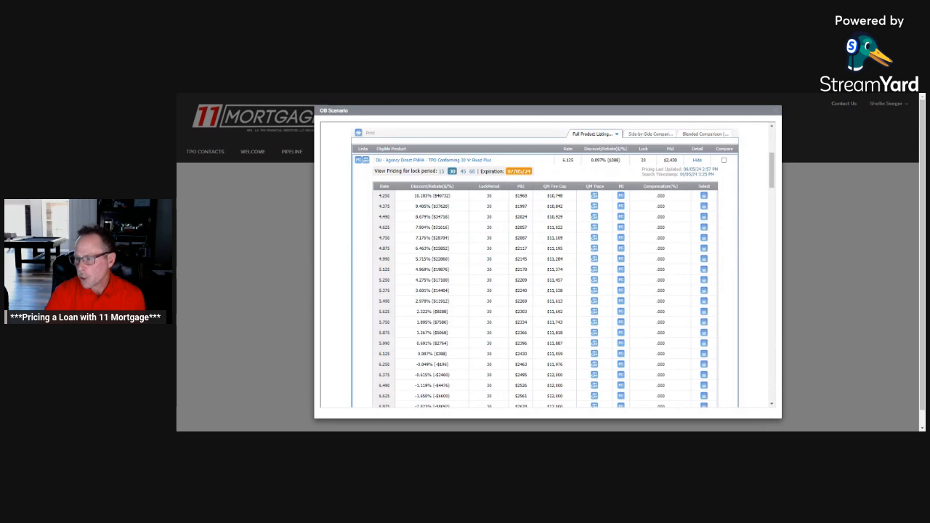
scroll(531, 295, down, 1)
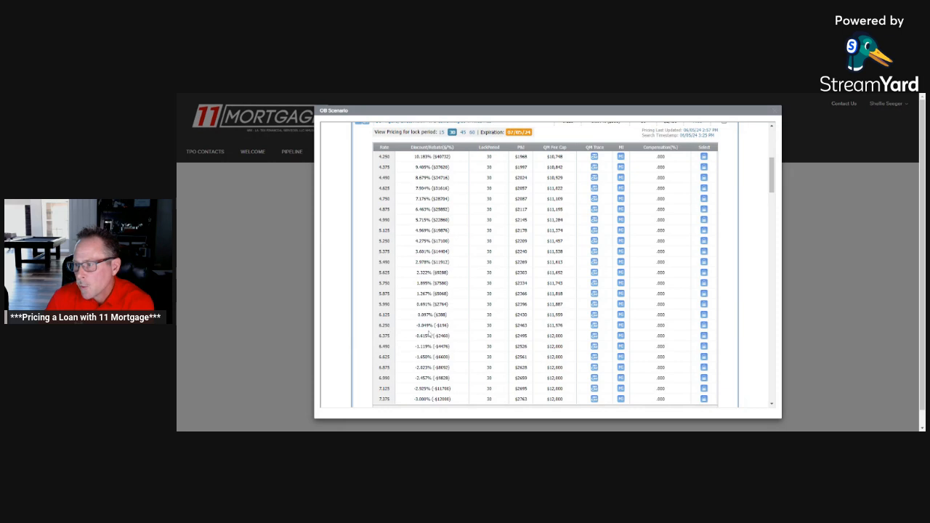
Step: Start a mortgage insurance quote for the 6.250 rate with property zip code 90245 and HTI without MI of 35
click(619, 327)
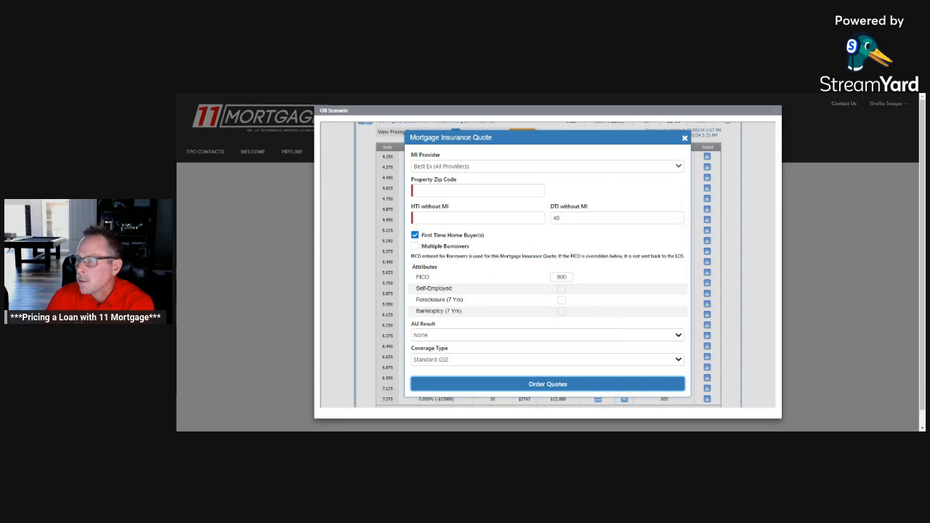
click(465, 190)
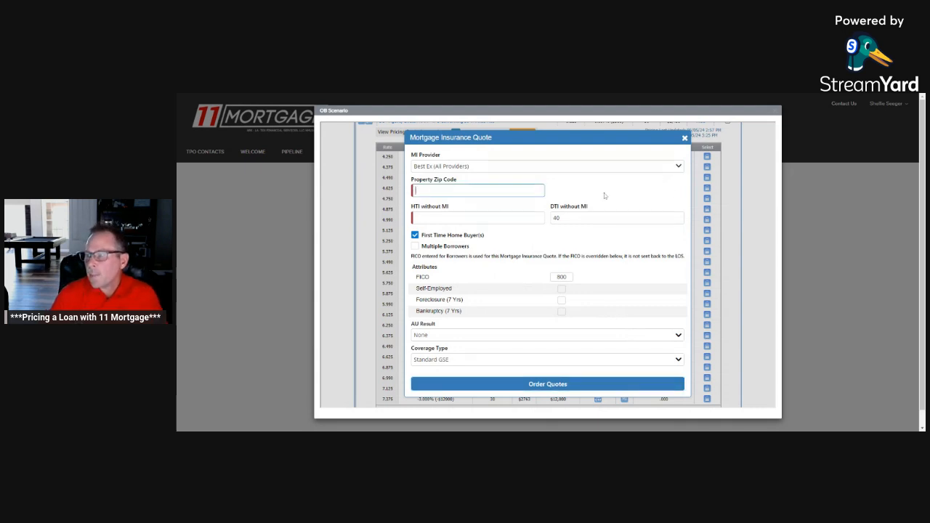
text(90245)
key(Tab)
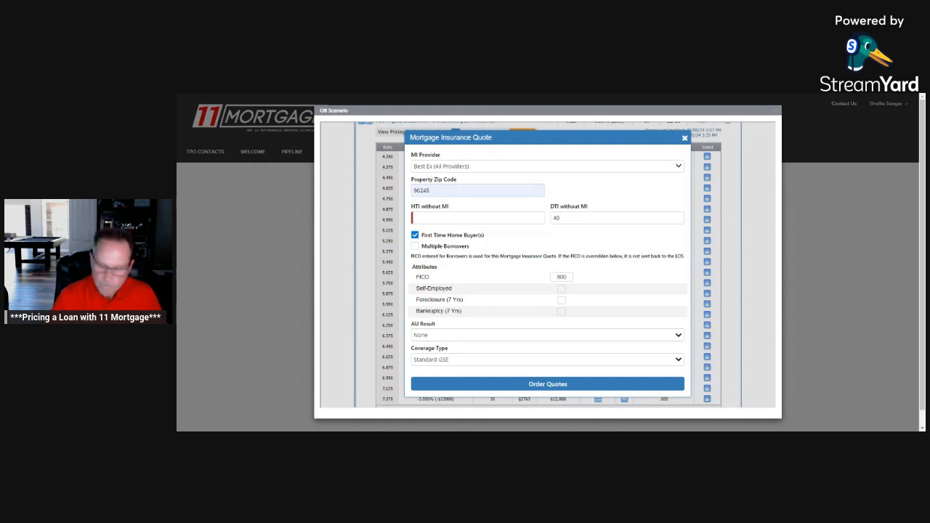
text(35)
key(Tab)
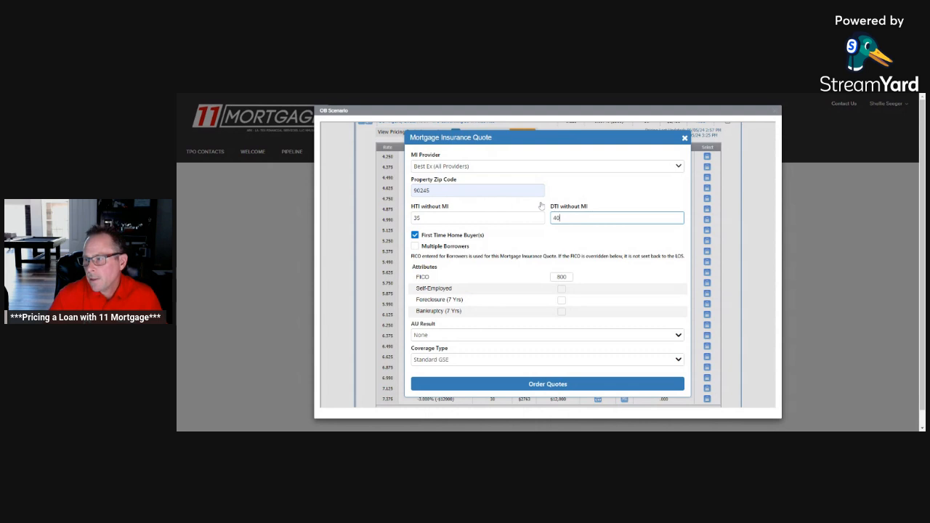
scroll(535, 232, down, 1)
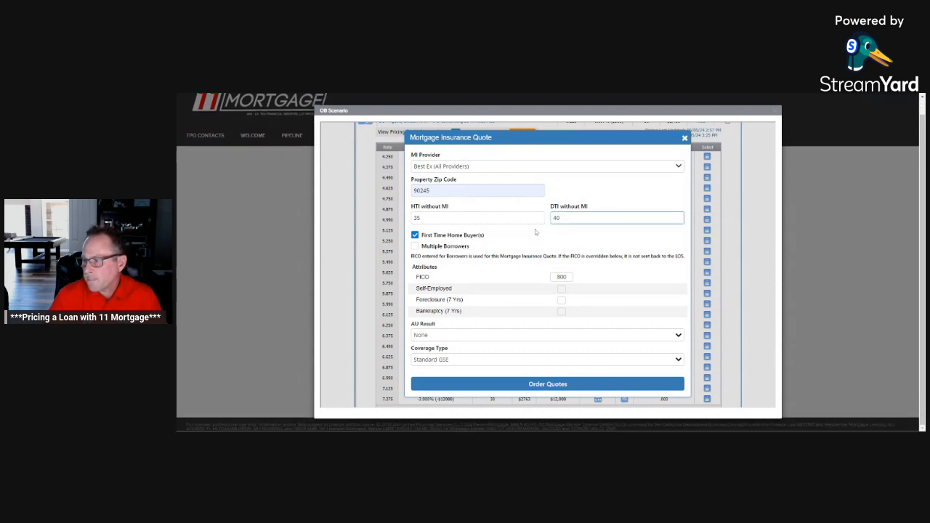
Step: Set the AU Result to the DU Approve/Eligible recommendation and order the mortgage insurance quotes
click(662, 339)
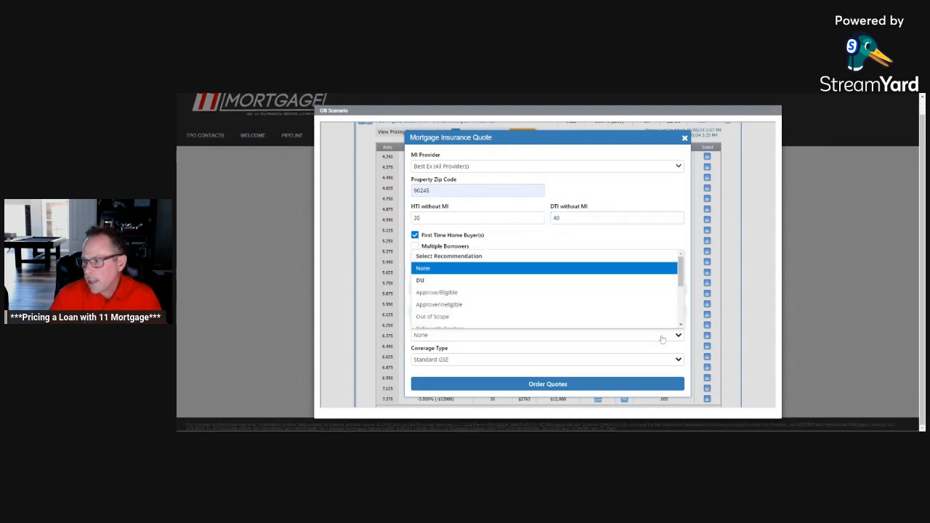
click(459, 293)
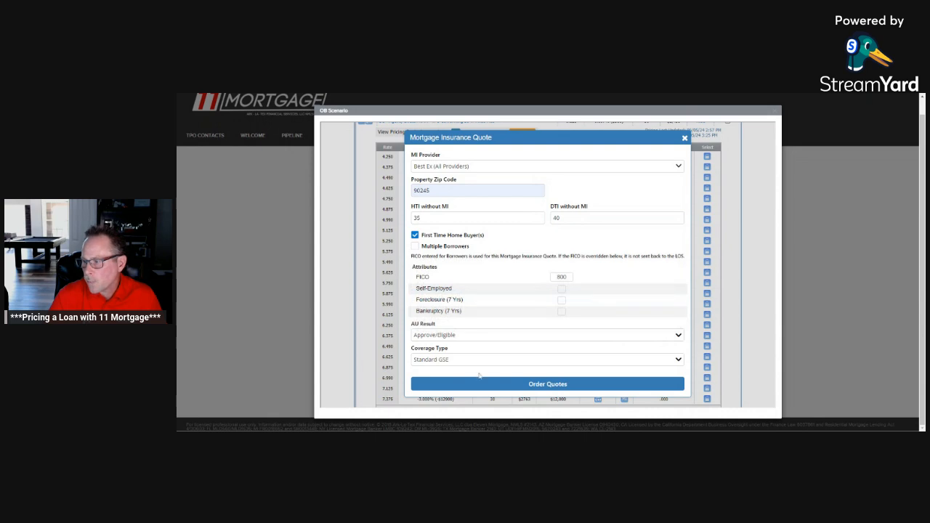
click(542, 386)
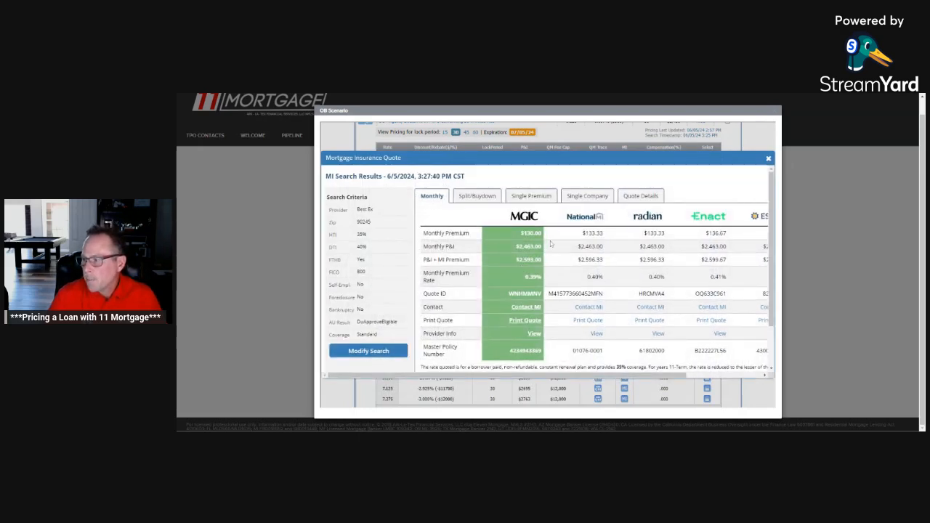
Step: Compare the monthly premiums of all insurance providers from MGIC through Arch MI, including Radian's
drag(561, 376, 654, 369)
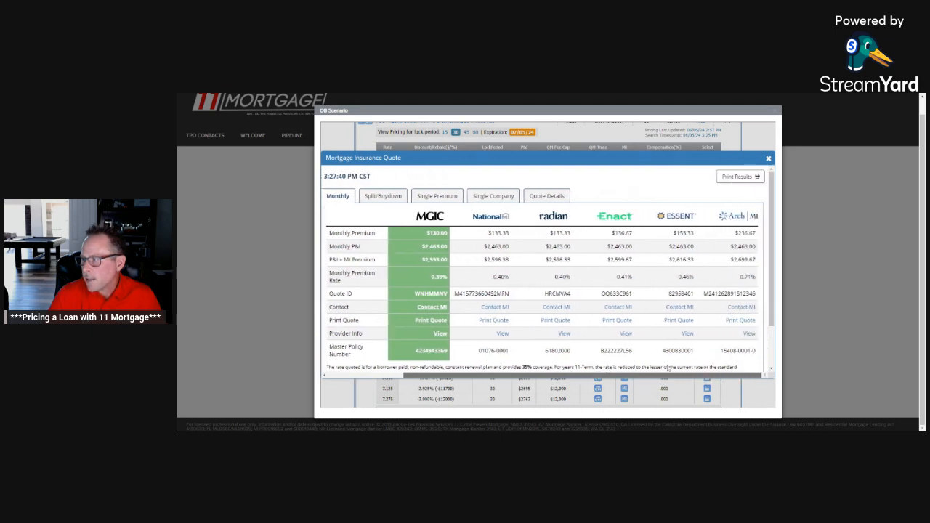
drag(669, 367, 522, 361)
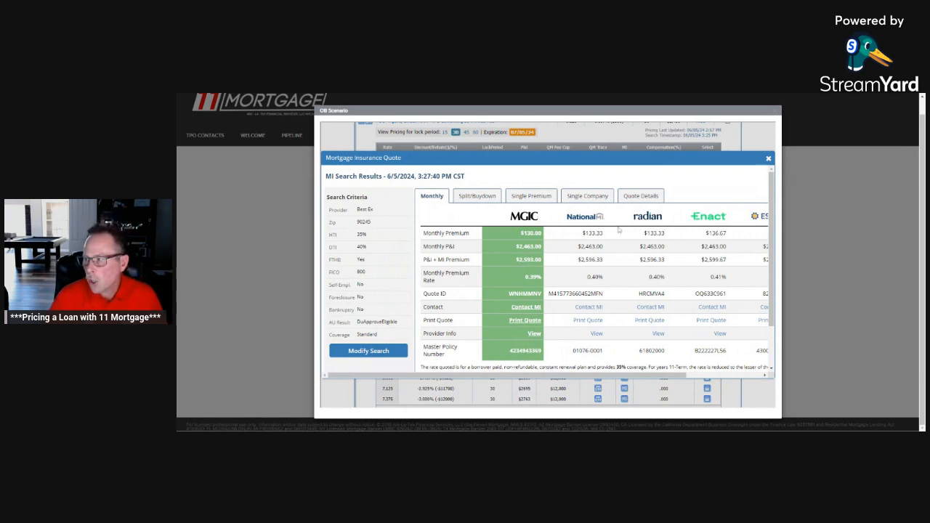
double_click(662, 233)
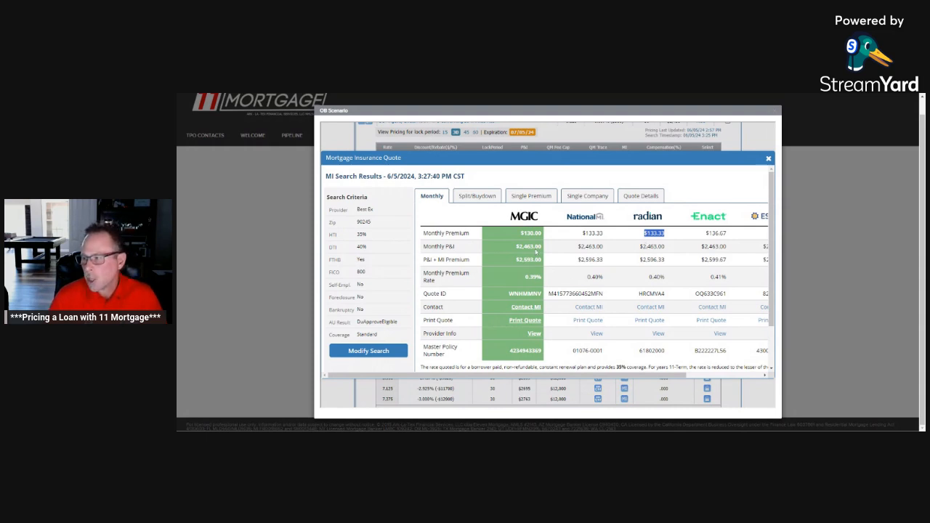
Step: Review the Split/Buydown, Single Premium, Single Company and Quote Details results, return to the Monthly quotes and close the insurance quote
click(477, 196)
click(531, 196)
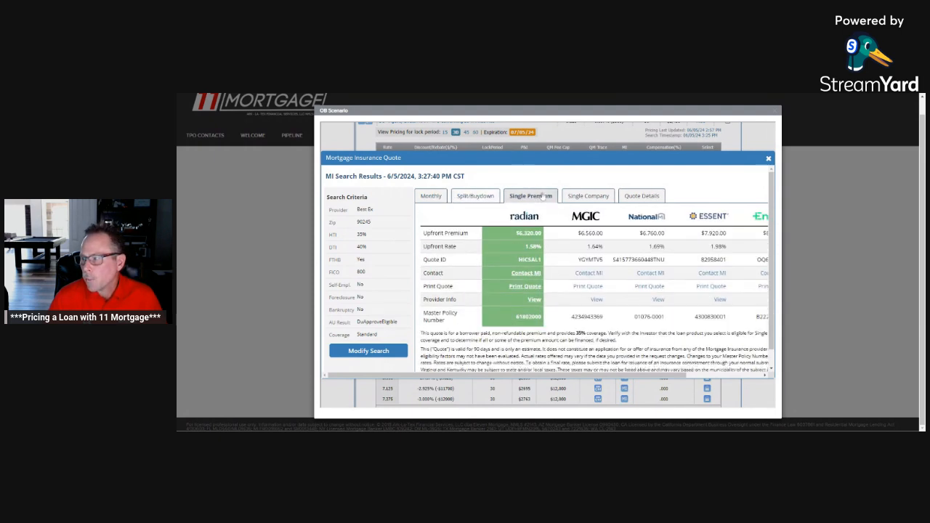
click(577, 200)
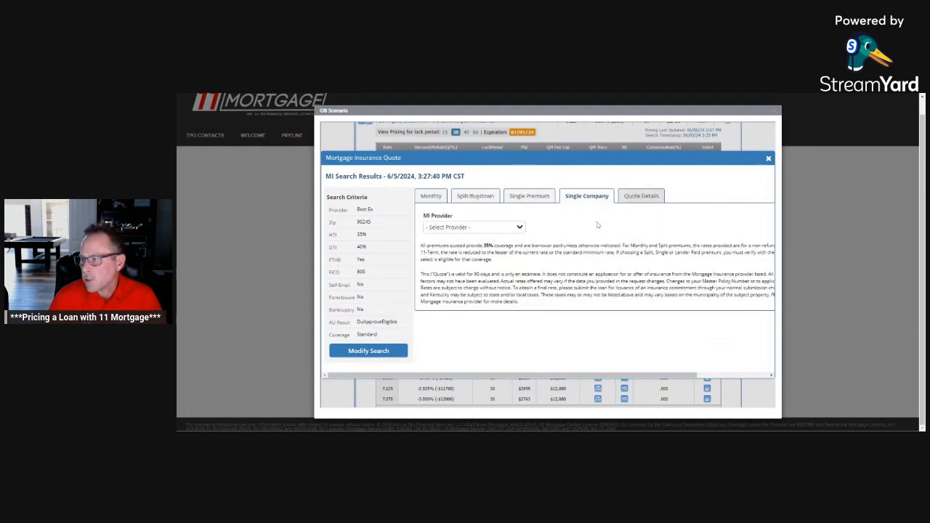
click(518, 228)
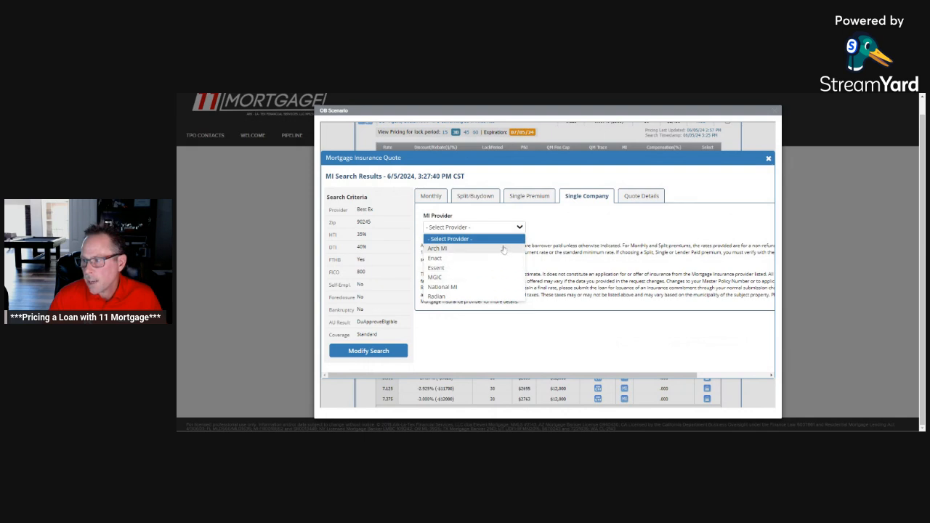
click(640, 196)
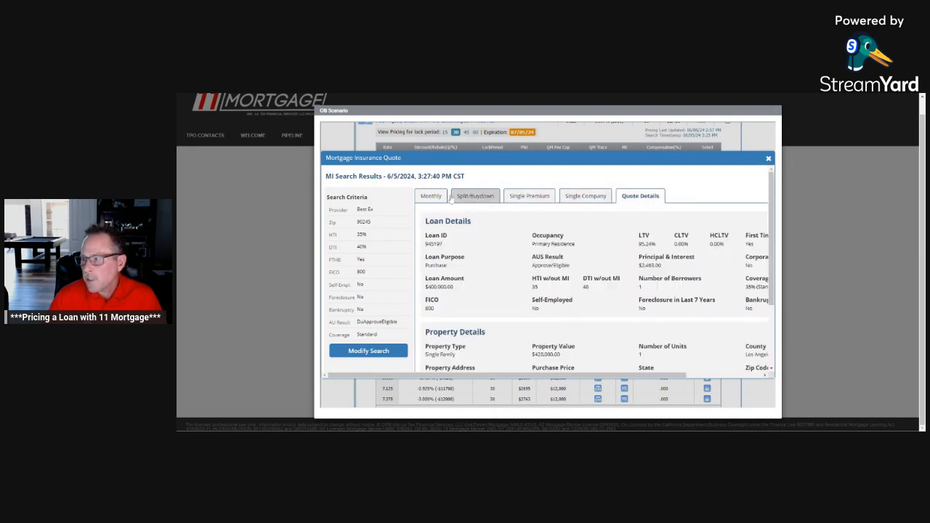
click(433, 196)
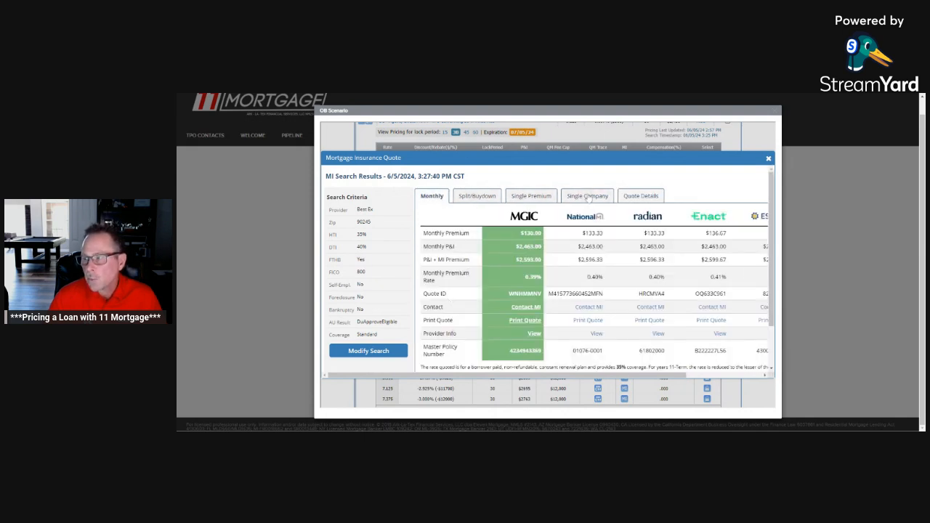
click(769, 159)
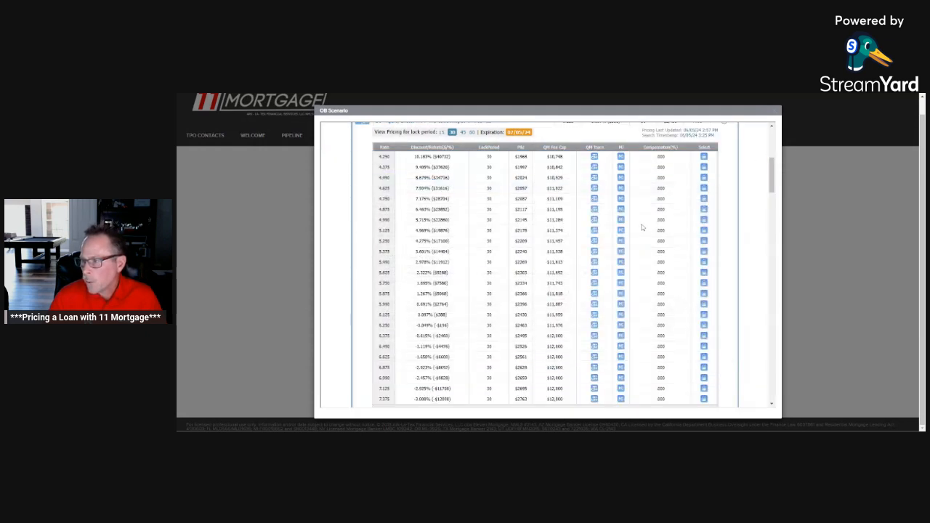
Step: Revise the search by changing the loan type to FHA and submit it
scroll(535, 325, up, 2)
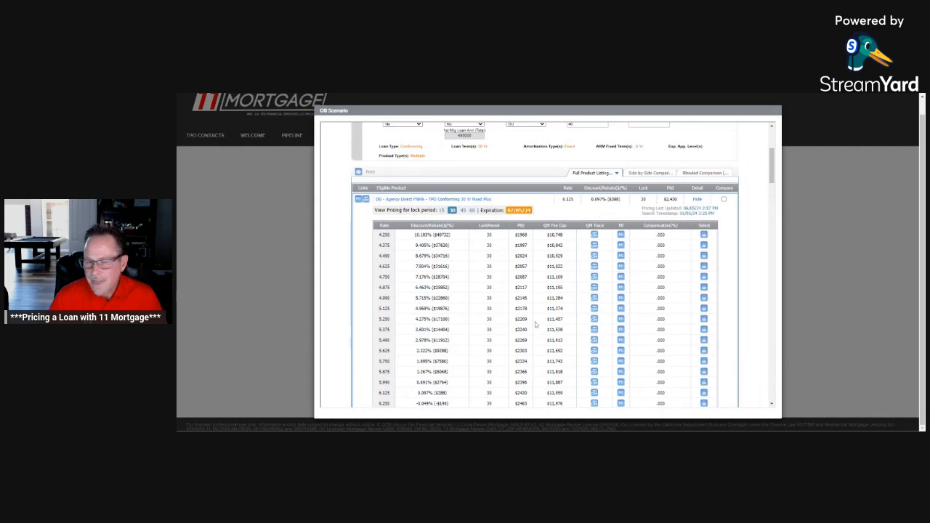
scroll(536, 324, up, 5)
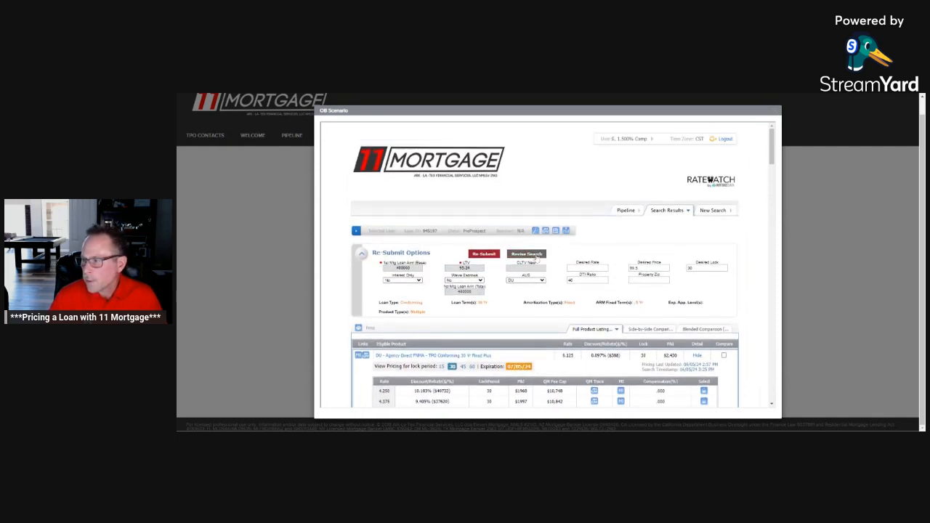
click(526, 254)
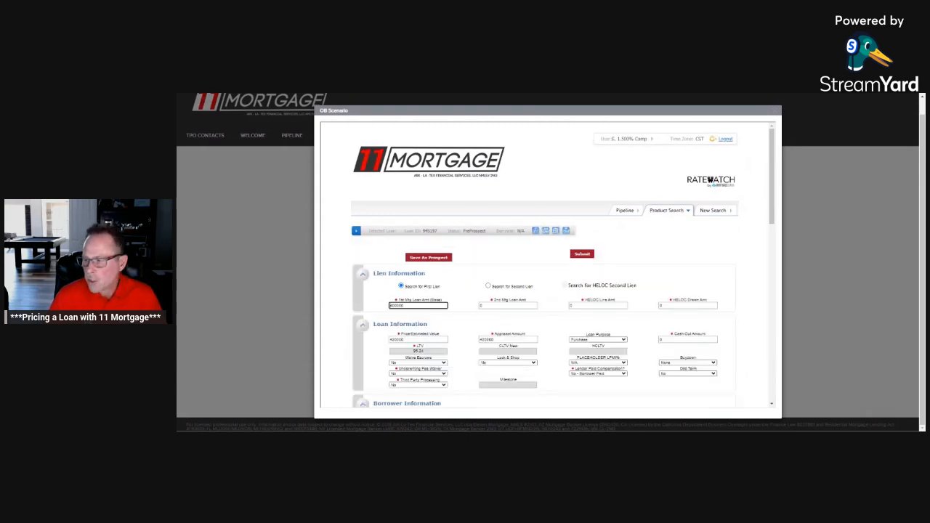
scroll(508, 291, down, 5)
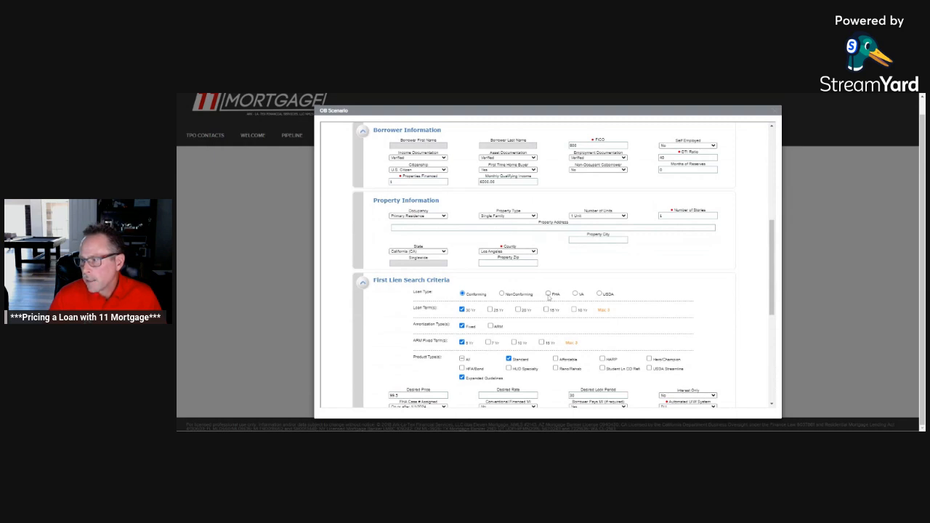
scroll(550, 296, down, 3)
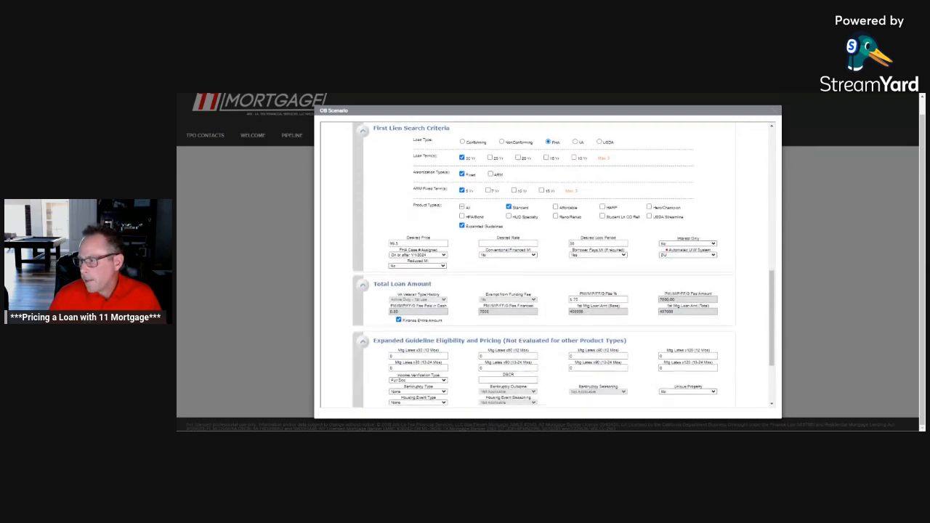
click(586, 378)
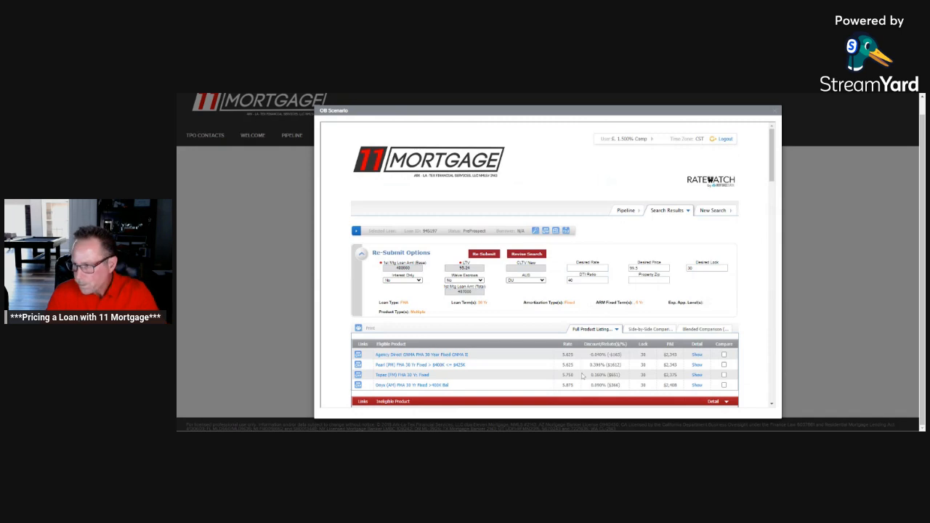
Step: Review the rate and rebate pricing of the eligible Agency Direct GNMA FHA 30 Year Fixed product, focusing on the 5.625 rate
scroll(568, 368, down, 3)
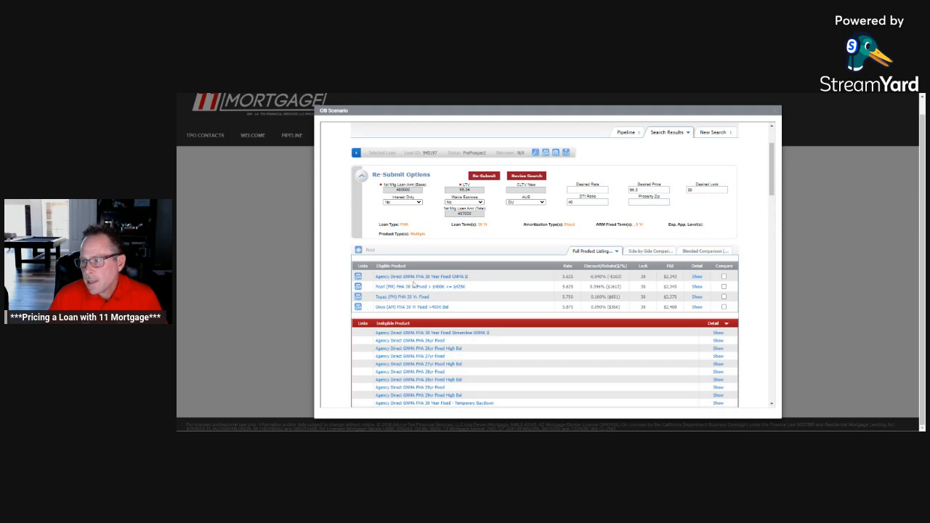
click(697, 277)
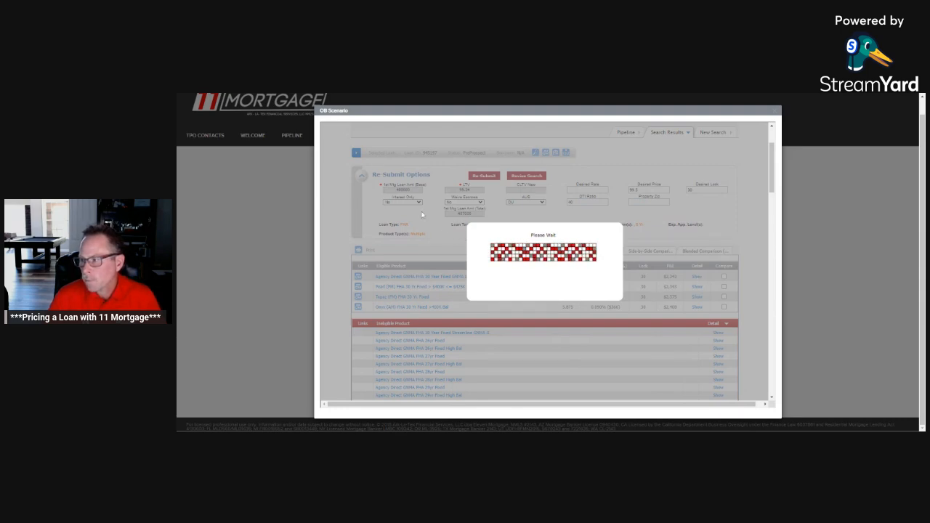
scroll(393, 306, down, 1)
scroll(392, 306, down, 4)
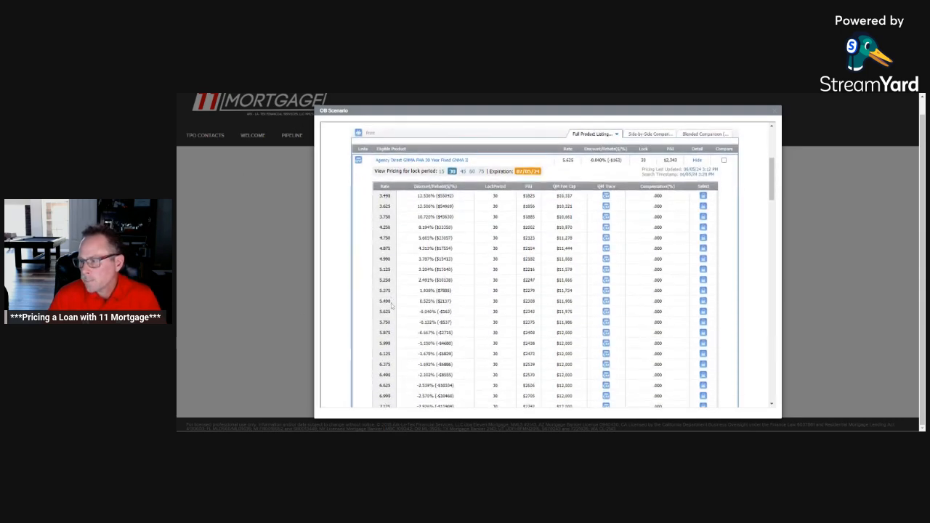
scroll(392, 306, up, 1)
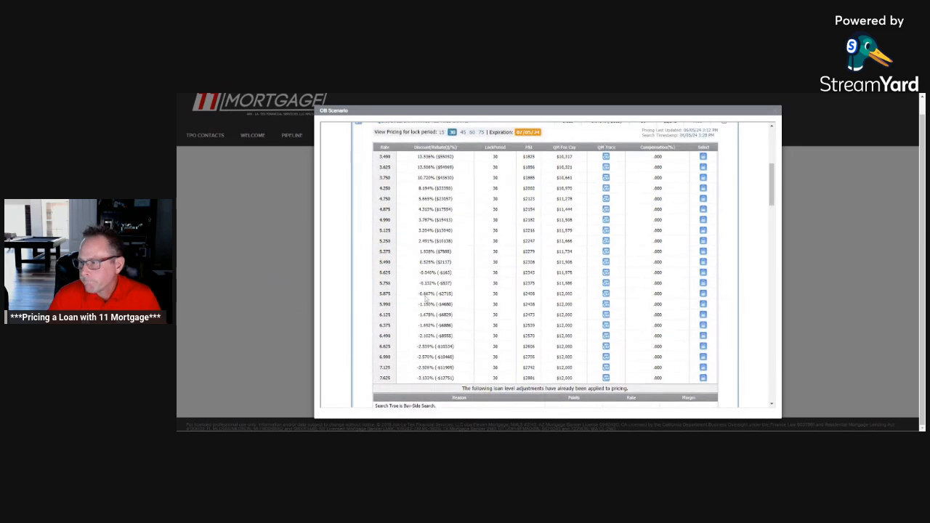
double_click(385, 273)
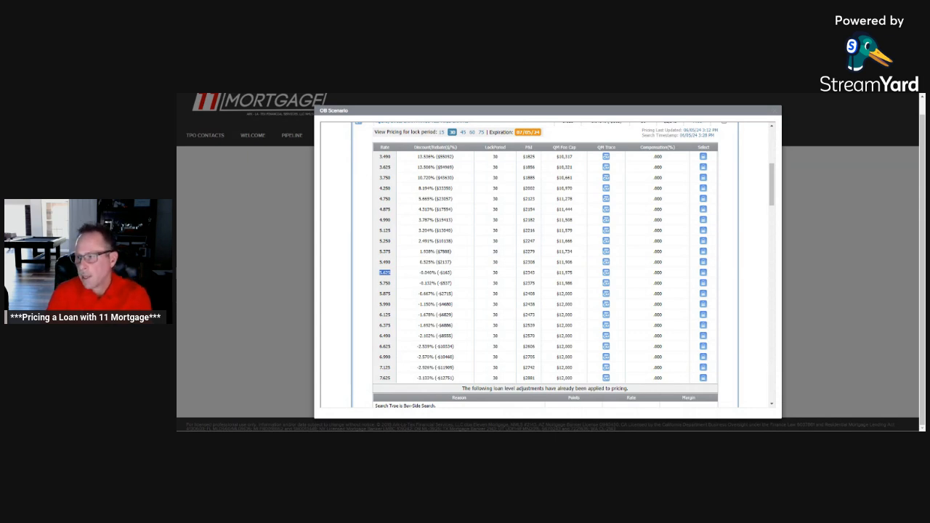
Step: Revise the search by setting Lender Paid Compensation to Yes - Lender Paid, and check the 1.500% compensation plan shown for the account
scroll(556, 255, up, 5)
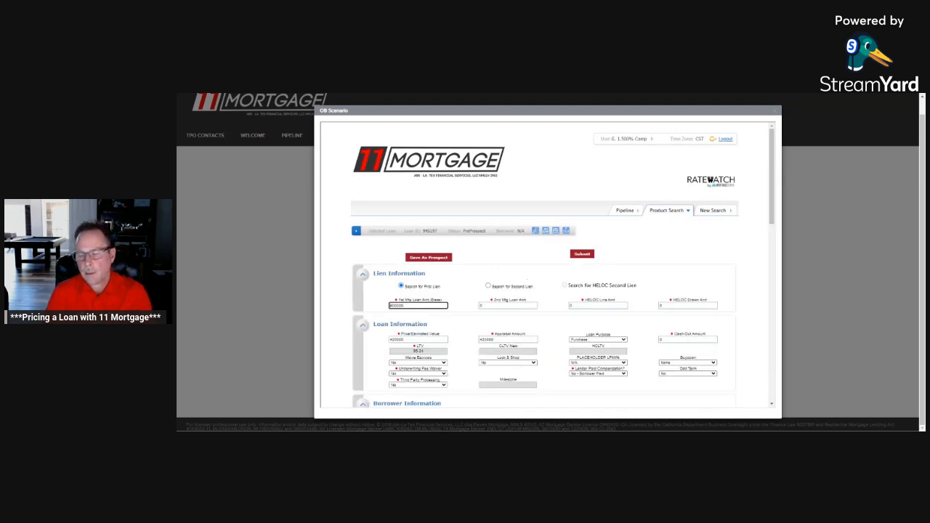
scroll(710, 179, down, 2)
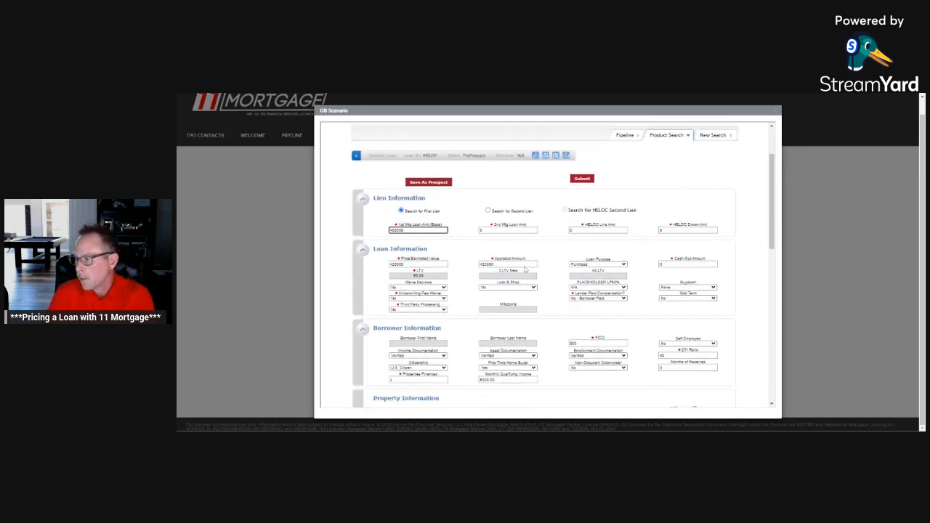
click(622, 297)
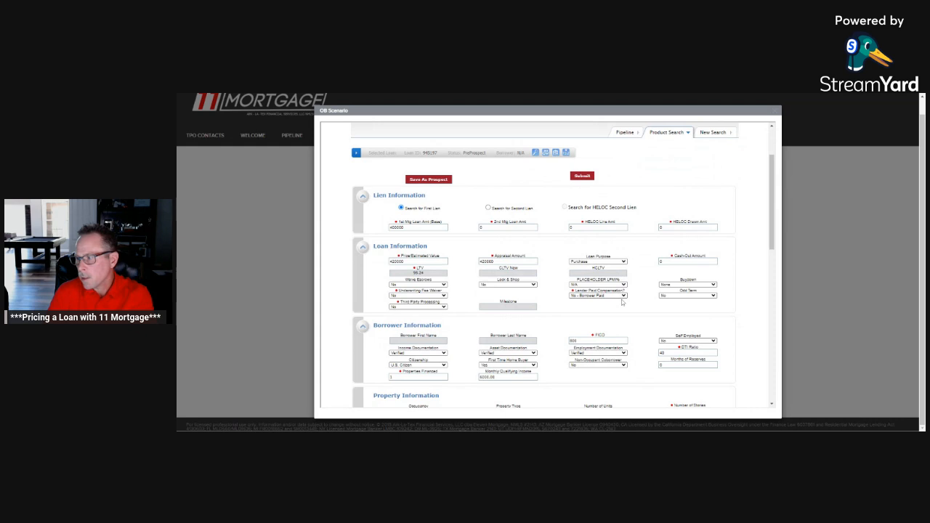
click(619, 309)
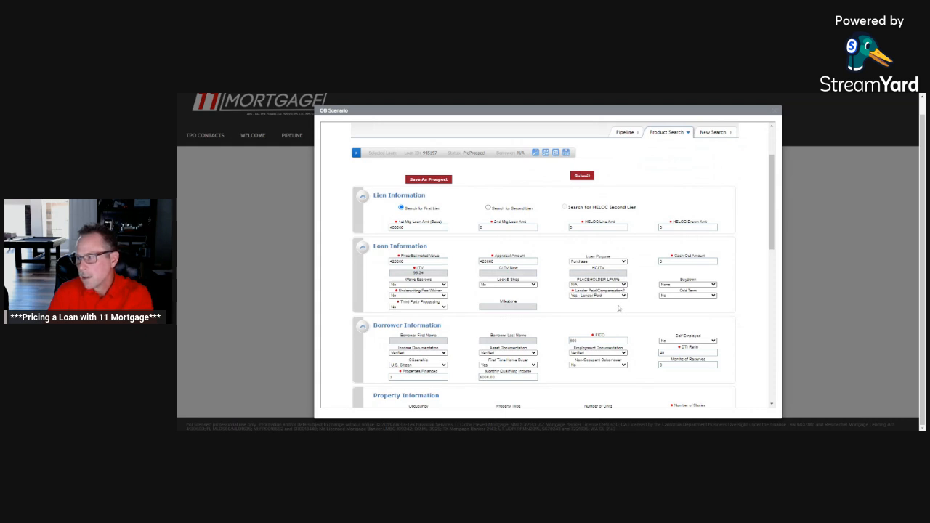
scroll(621, 309, up, 1)
scroll(622, 309, up, 1)
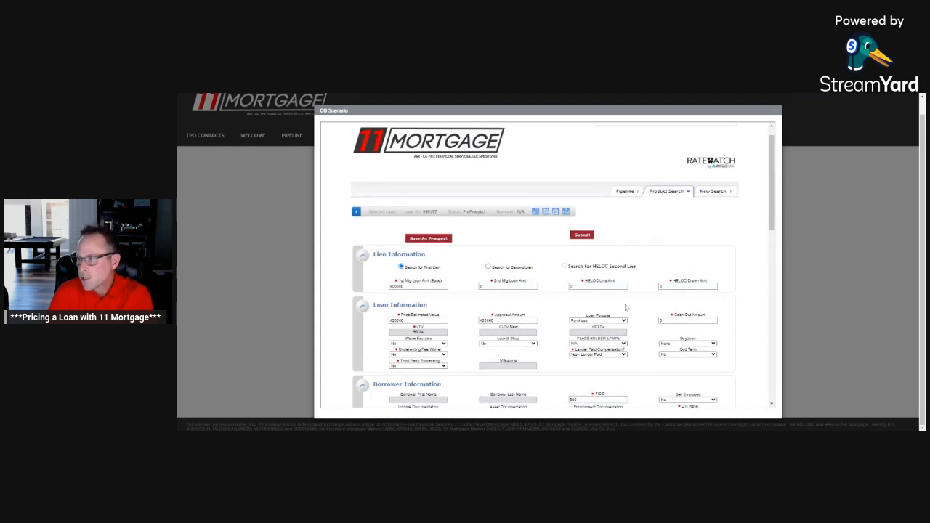
drag(601, 144, 647, 150)
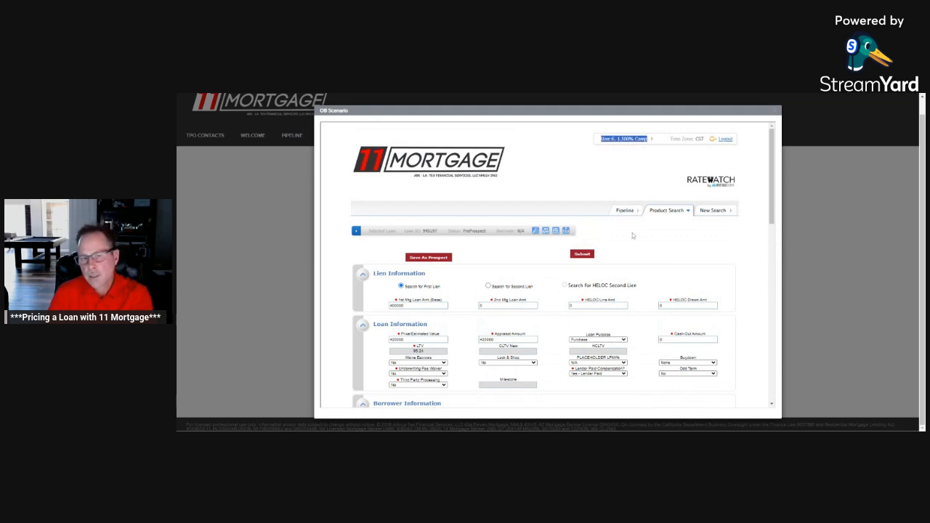
Step: Check that the First Lien Search Criteria are still set to FHA and submit the lender-paid search
scroll(641, 233, down, 1)
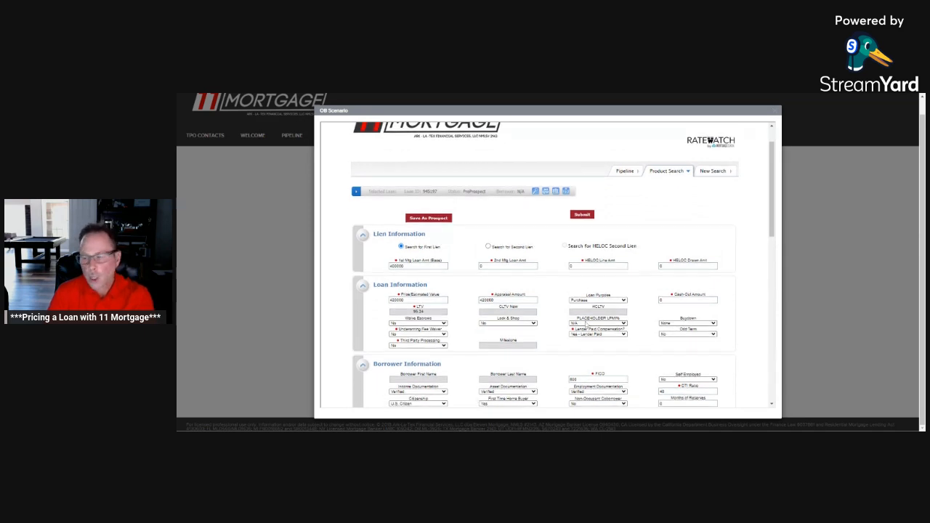
scroll(587, 325, down, 7)
scroll(600, 322, down, 3)
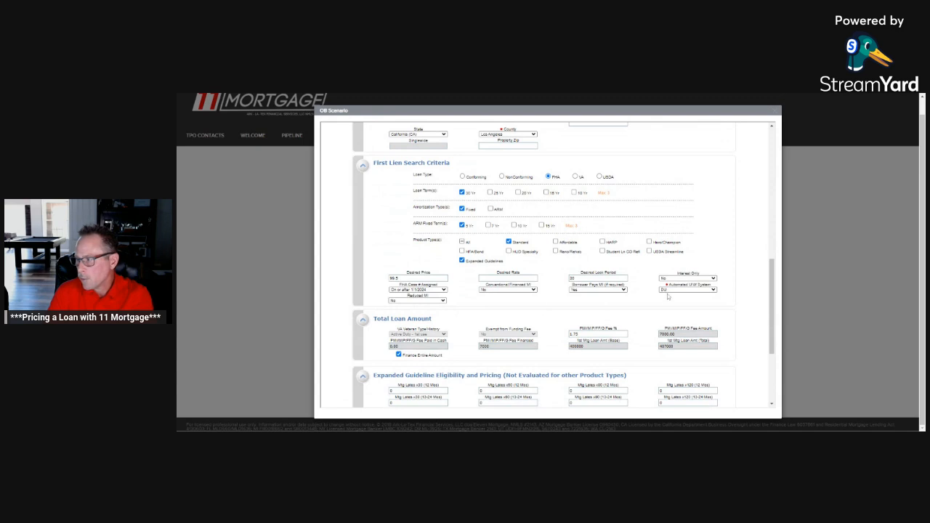
scroll(667, 296, down, 1)
scroll(561, 218, up, 2)
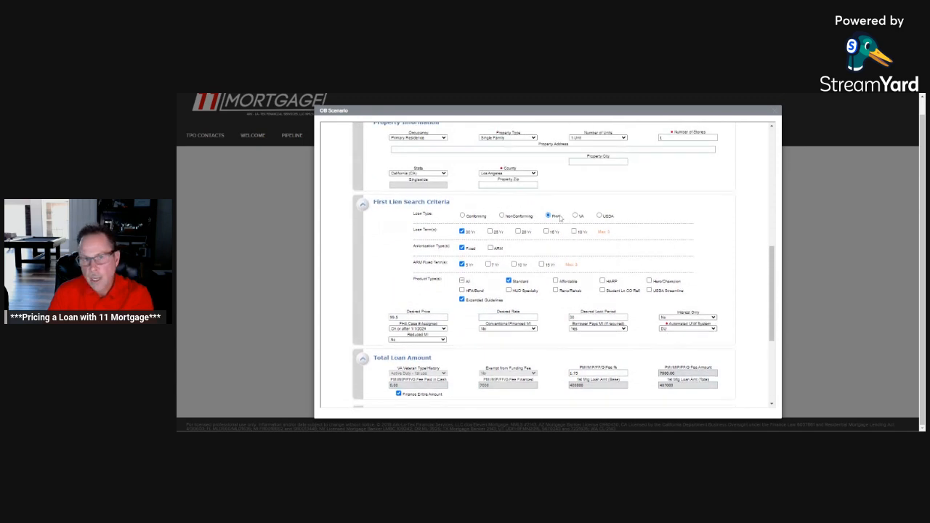
scroll(575, 241, down, 4)
click(583, 340)
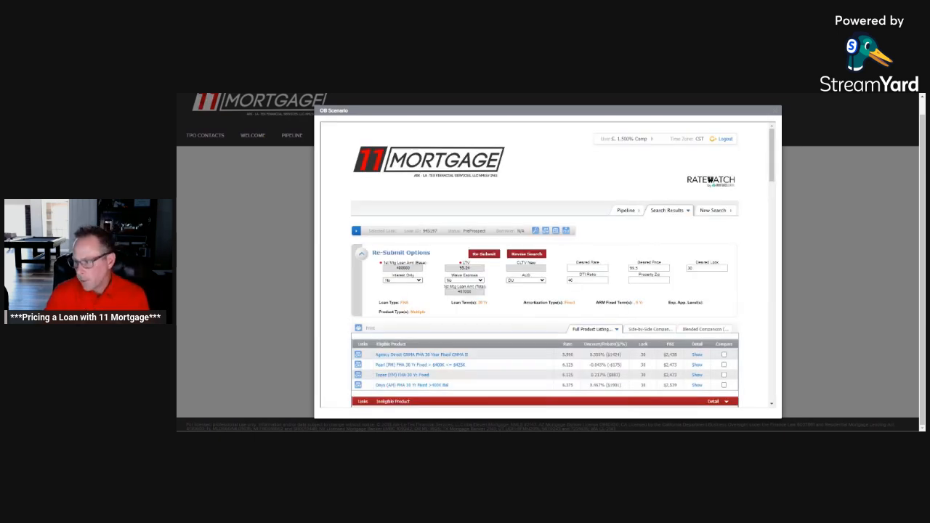
Step: Review the lender-paid pricing of the Pearl FHA 30 Yr Fixed product, comparing the 6.125 and 6.500 rate rows
scroll(574, 327, down, 2)
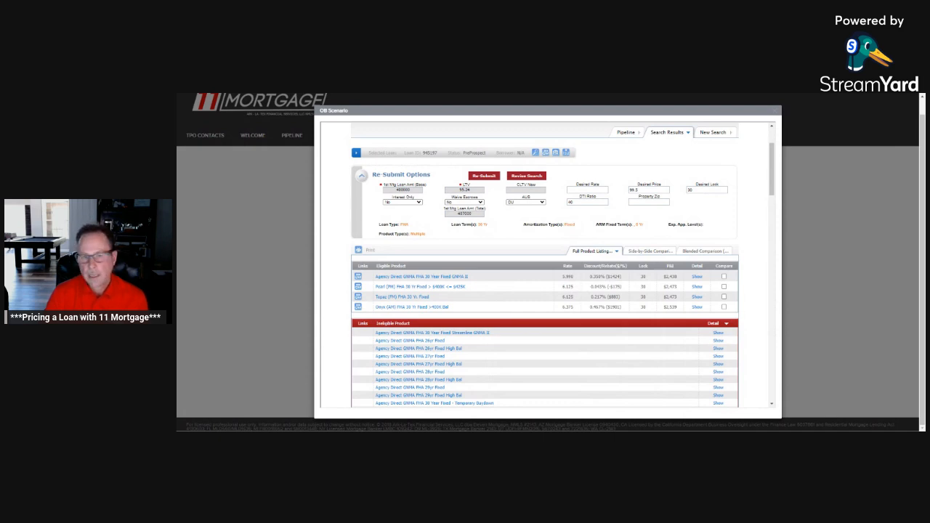
click(698, 287)
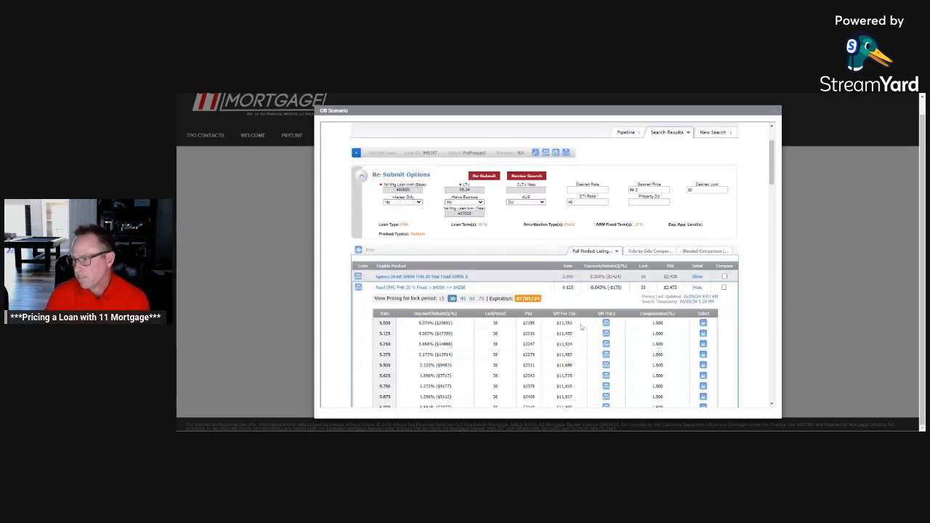
scroll(576, 321, down, 3)
scroll(568, 309, down, 1)
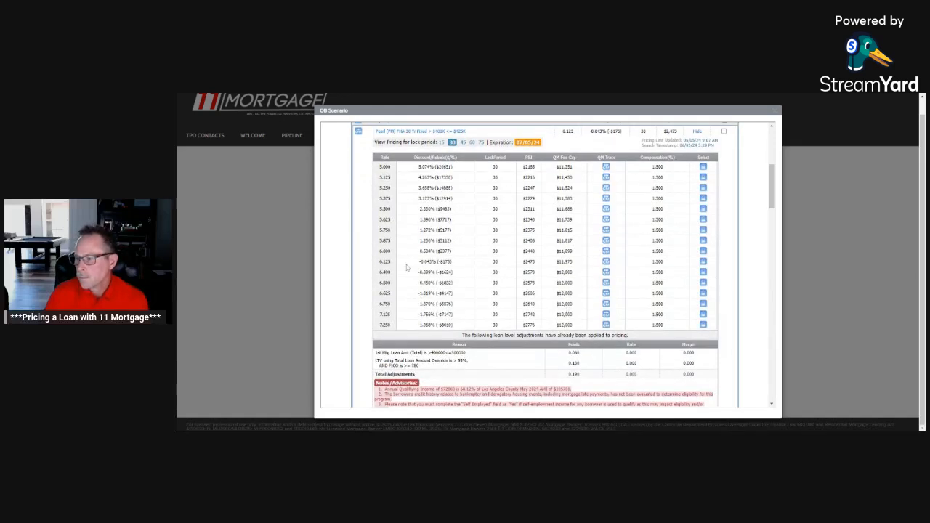
drag(380, 261, 551, 263)
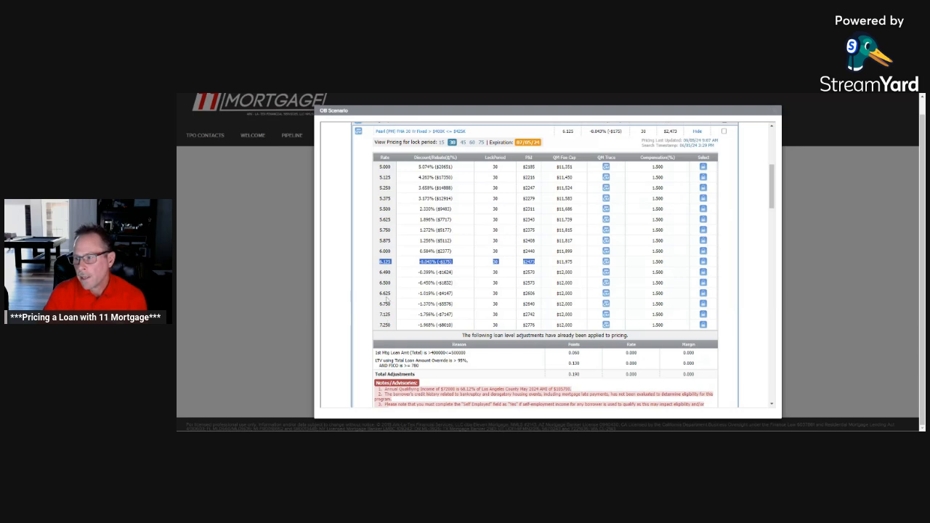
click(380, 283)
drag(410, 286, 459, 290)
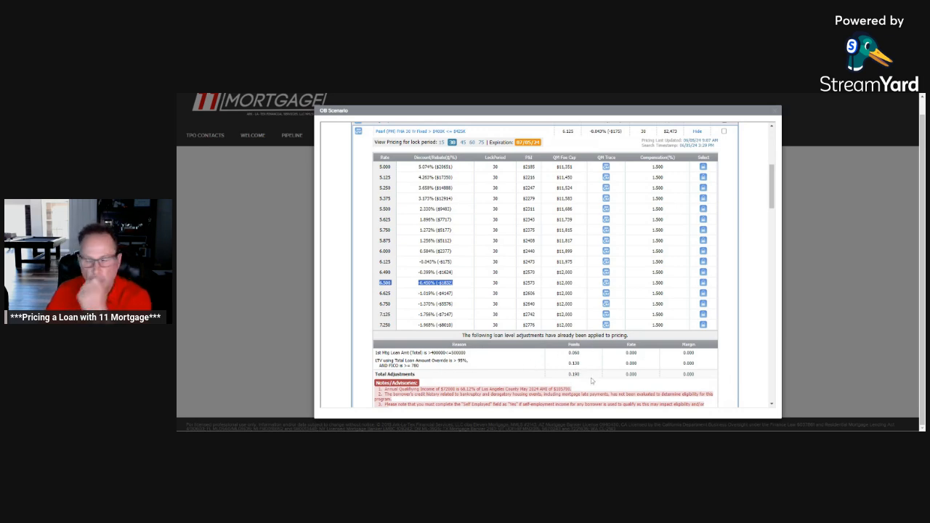
Step: Reopen the search criteria for revision and set the borrower's Months of Reserves to 12
scroll(591, 380, up, 3)
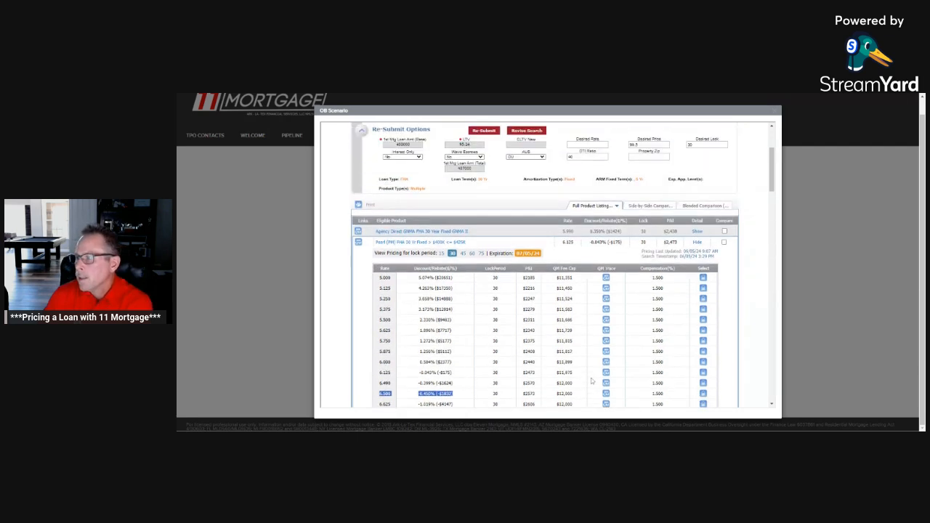
scroll(591, 381, up, 3)
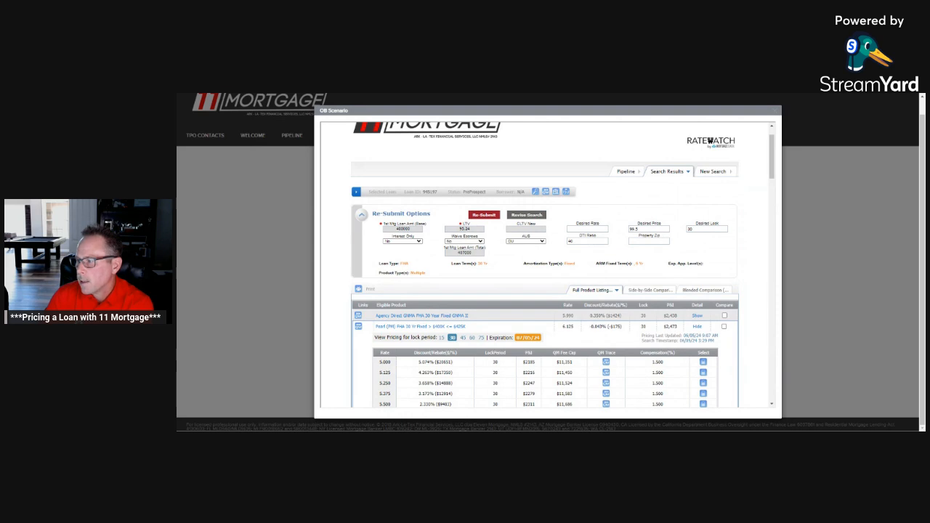
click(528, 216)
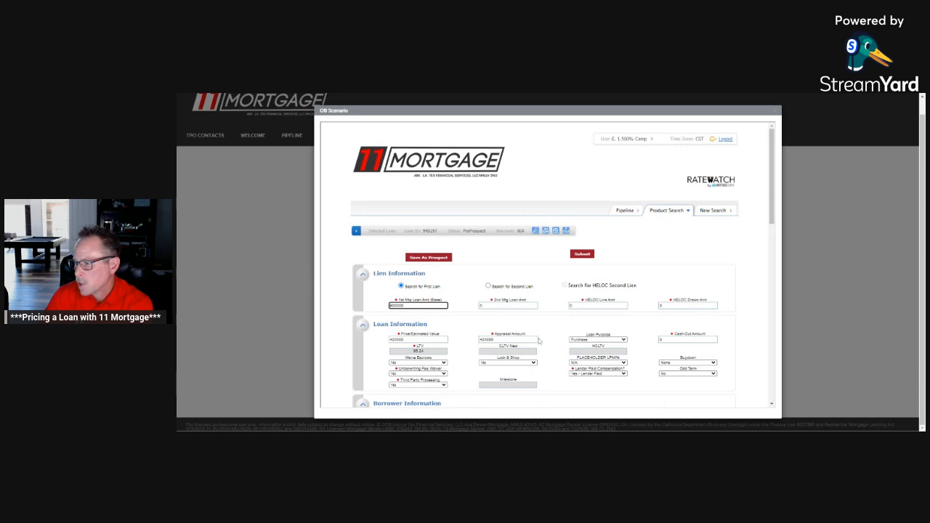
scroll(541, 342, down, 1)
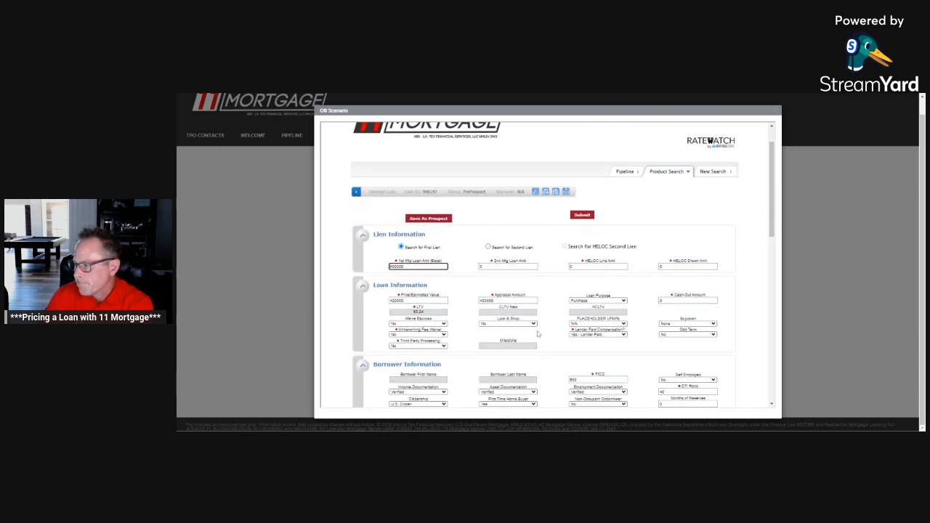
scroll(538, 334, down, 1)
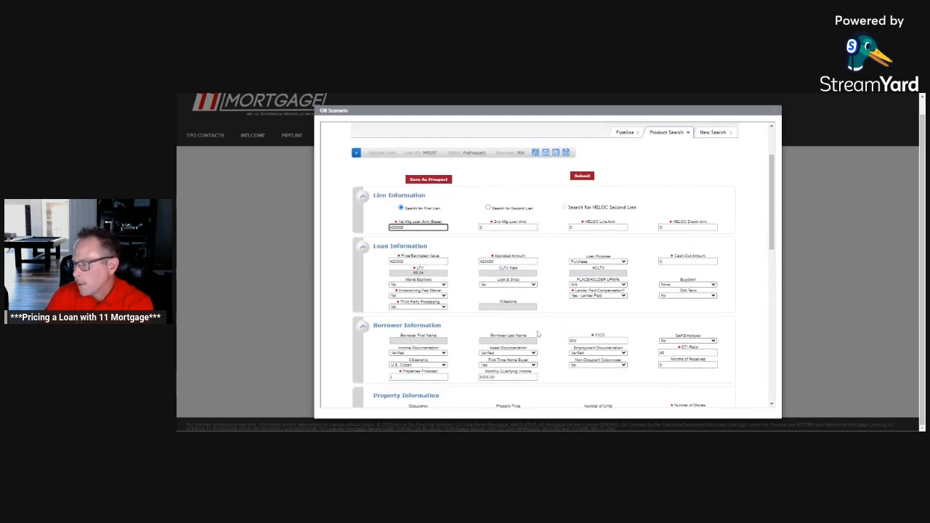
scroll(538, 334, down, 4)
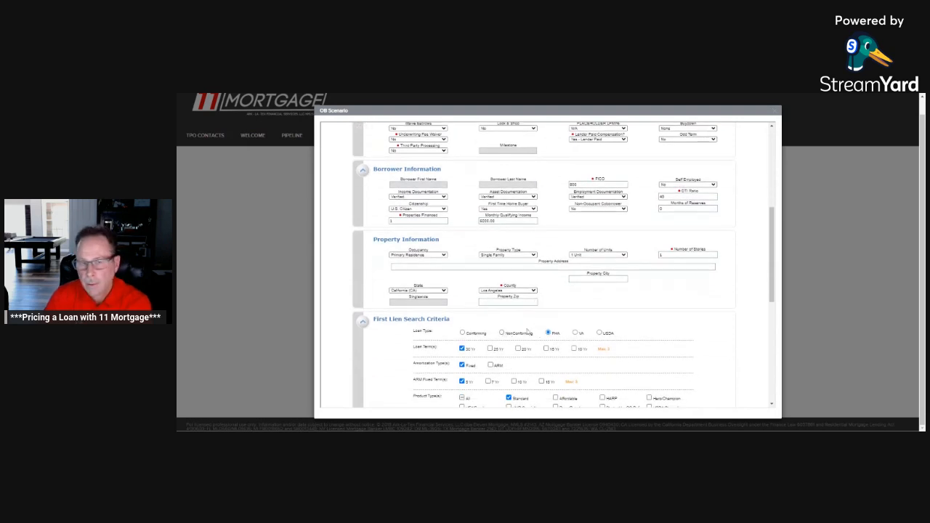
scroll(528, 332, up, 5)
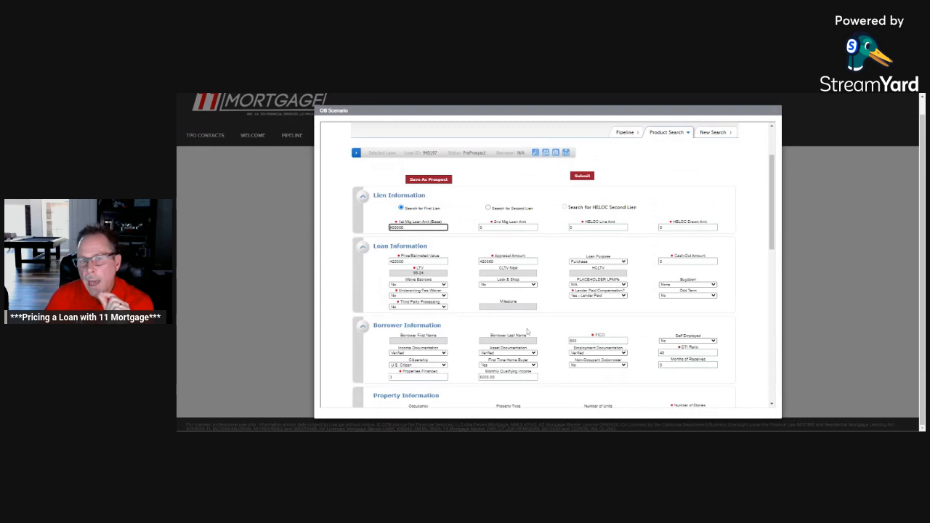
scroll(538, 295, down, 1)
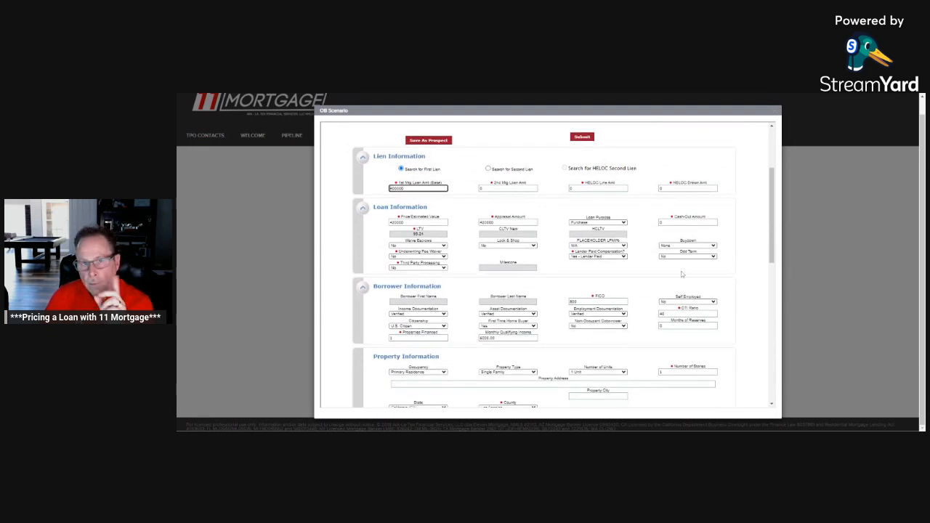
click(683, 325)
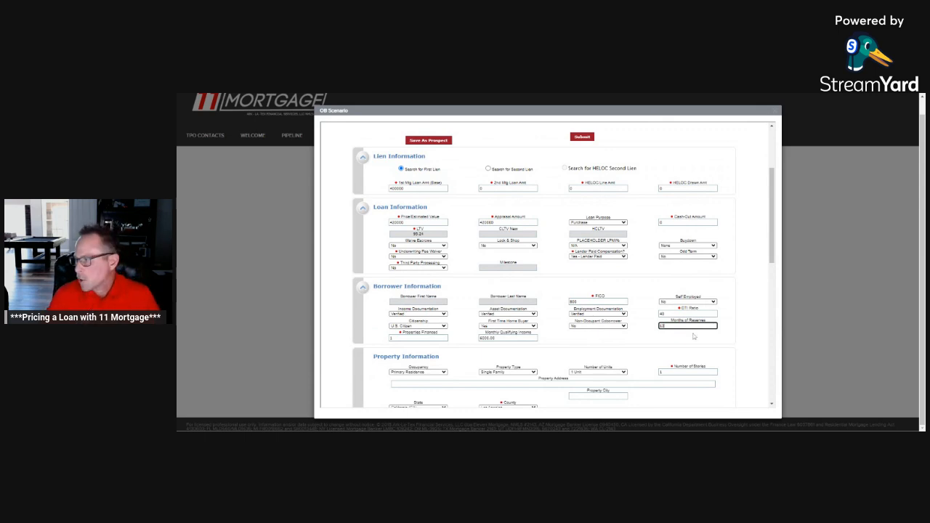
key(Tab)
scroll(694, 336, down, 1)
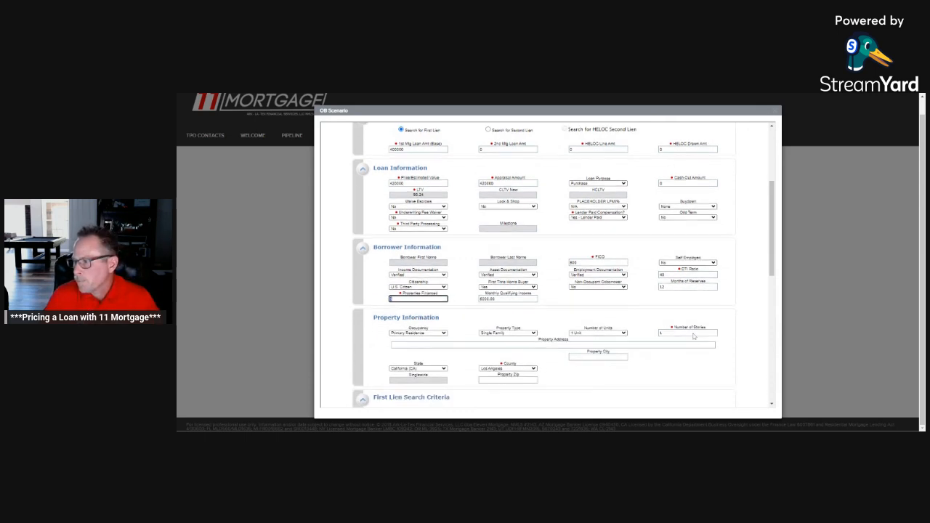
Step: Set the first mortgage's base loan amount to 1500000
scroll(618, 295, up, 3)
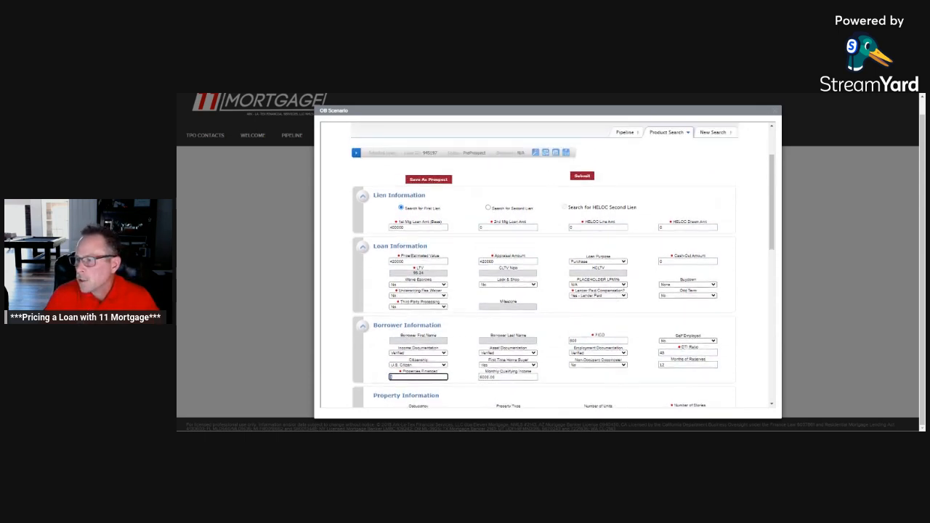
double_click(409, 229)
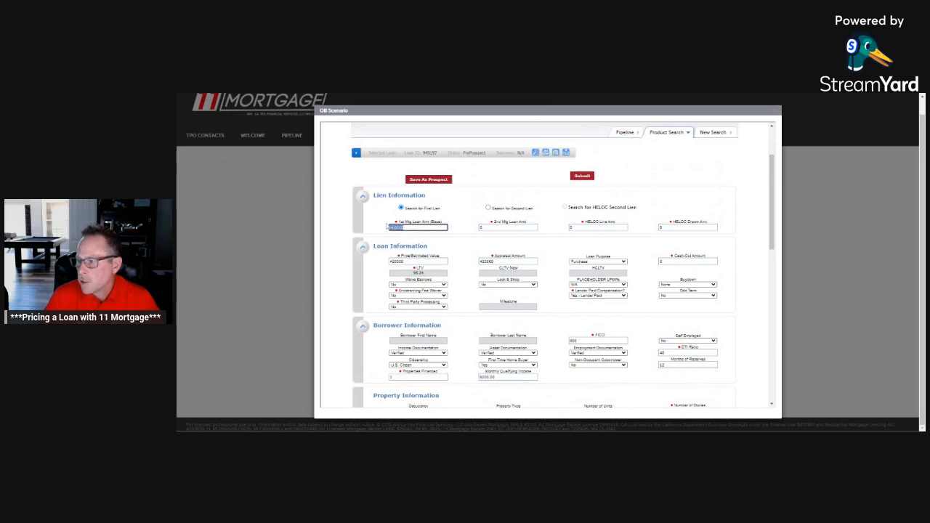
text(45)
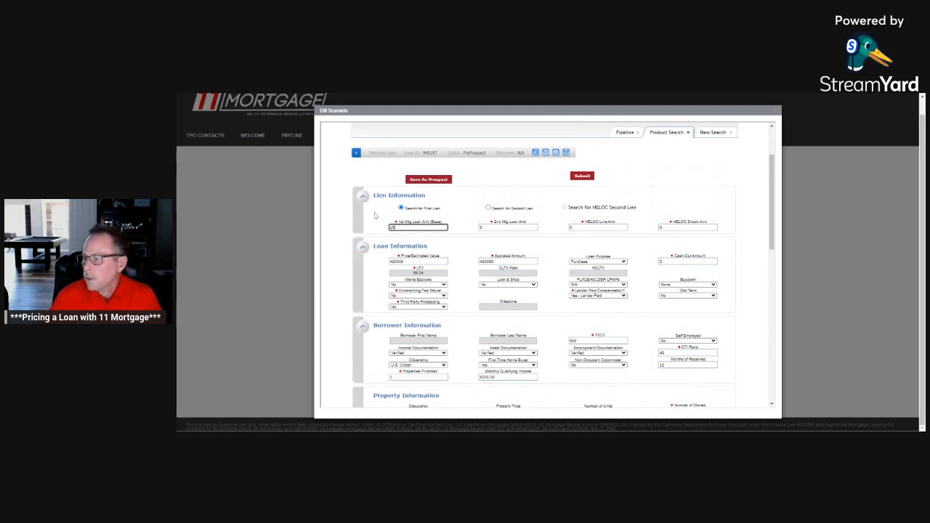
text(0000)
key(Tab)
key(Tab)
key(Tab)
key(Tab)
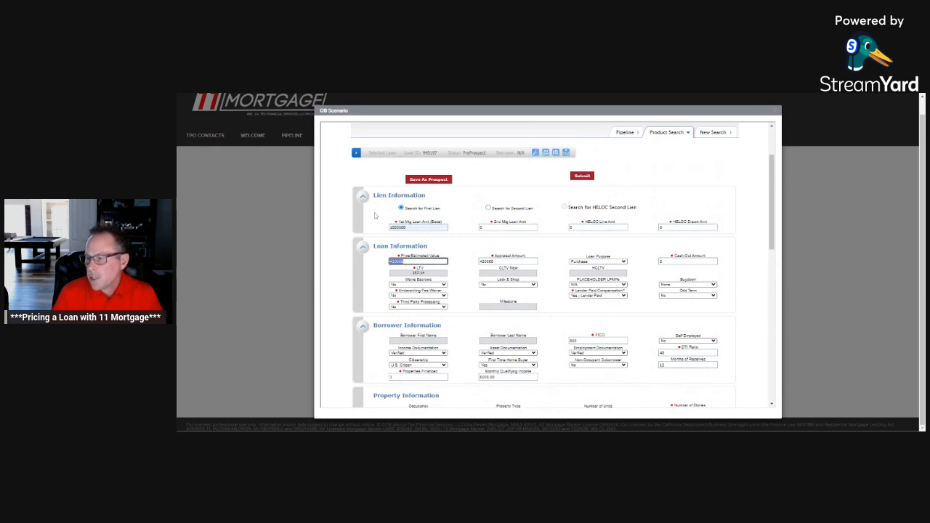
text(5)
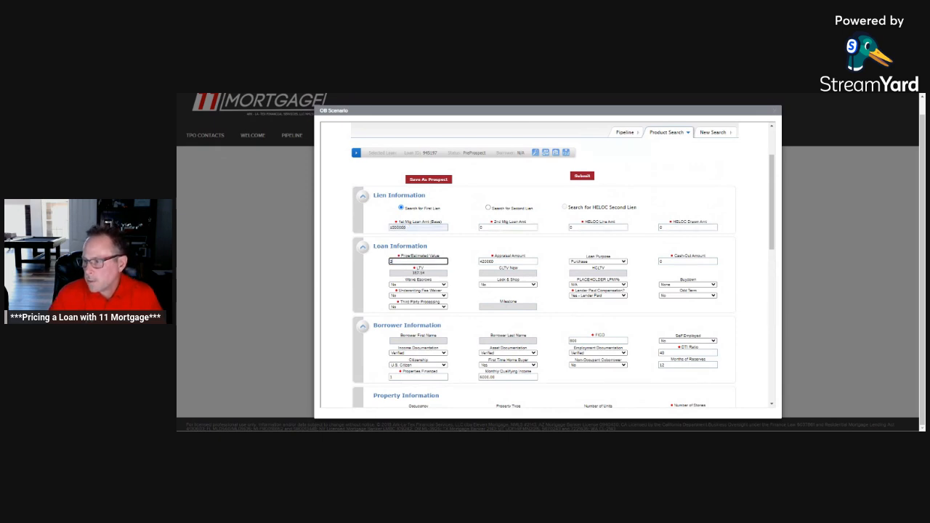
text(25000)
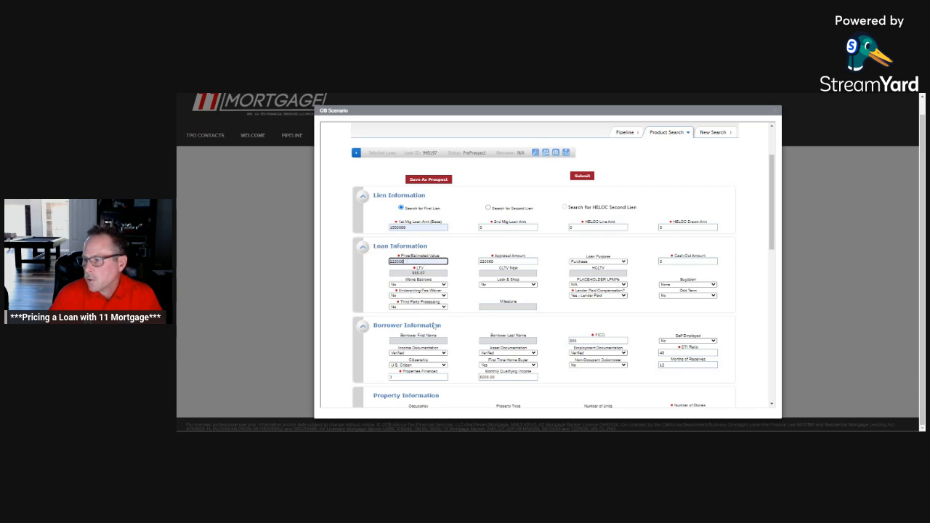
key(Tab)
Step: Set the Price/Estimated Value of the property to 2000000
drag(411, 261, 375, 259)
key(BackSpace)
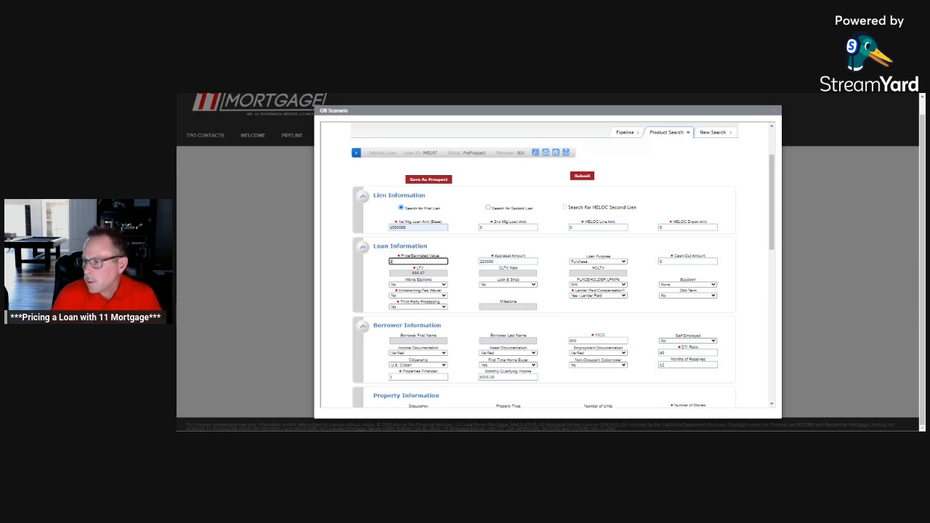
text(2)
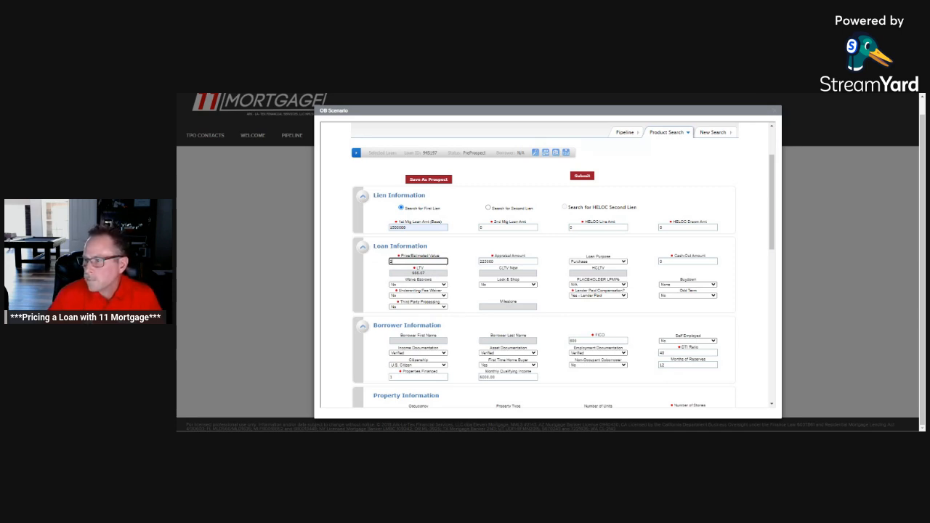
text(000000)
key(Tab)
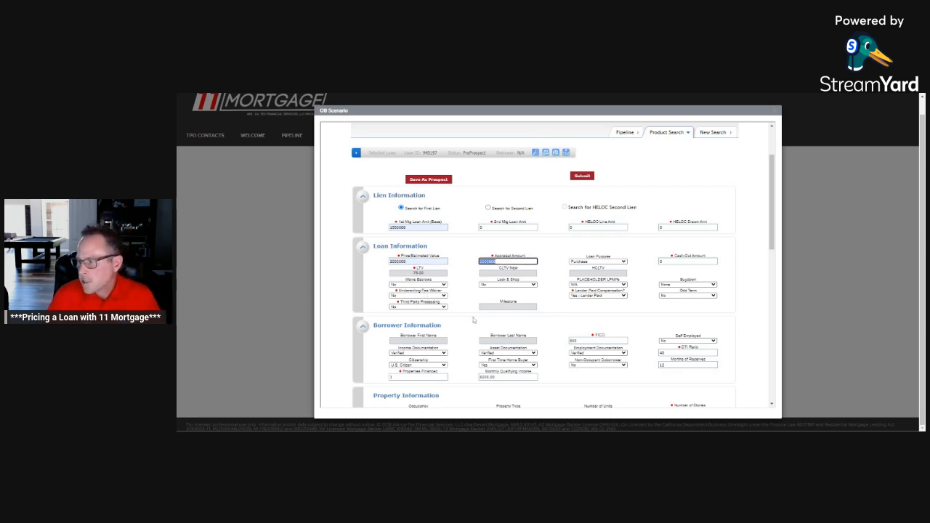
Step: Change the loan type in the First Lien Search Criteria to NonConforming
scroll(471, 321, down, 2)
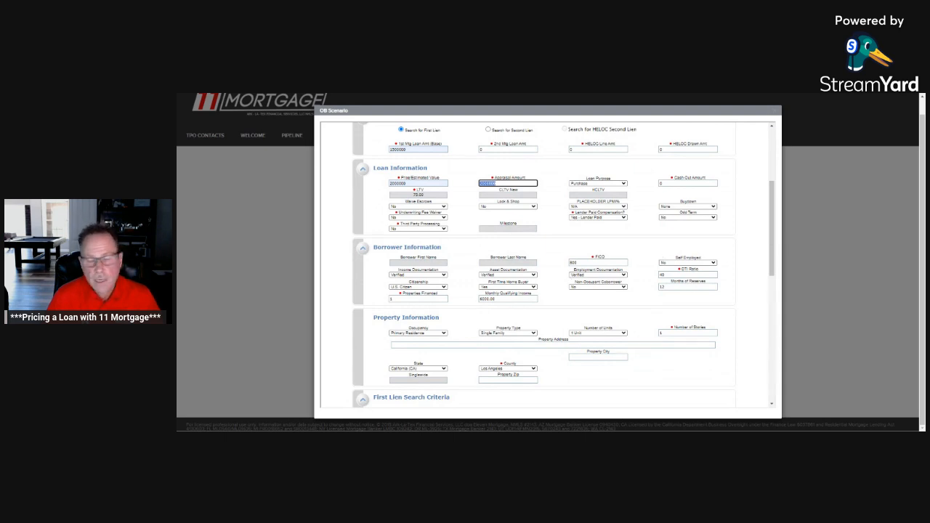
scroll(683, 280, down, 2)
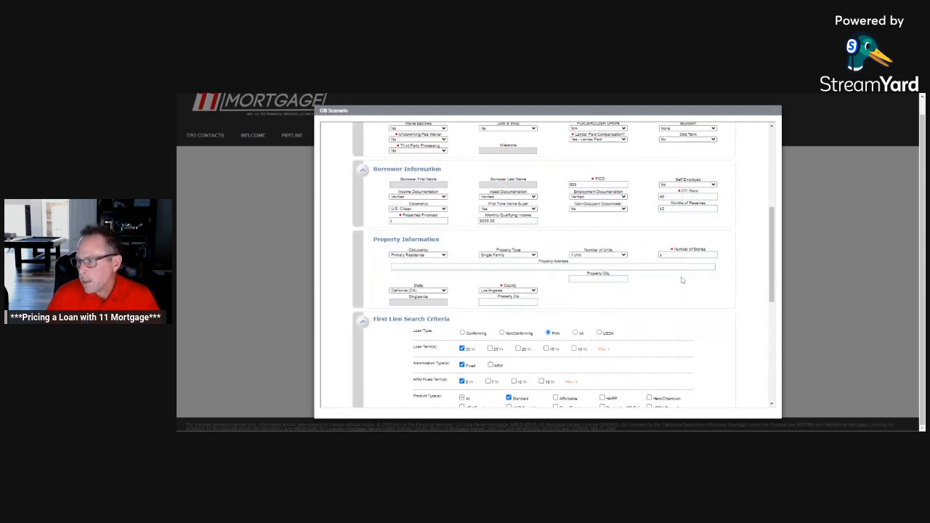
scroll(491, 291, down, 2)
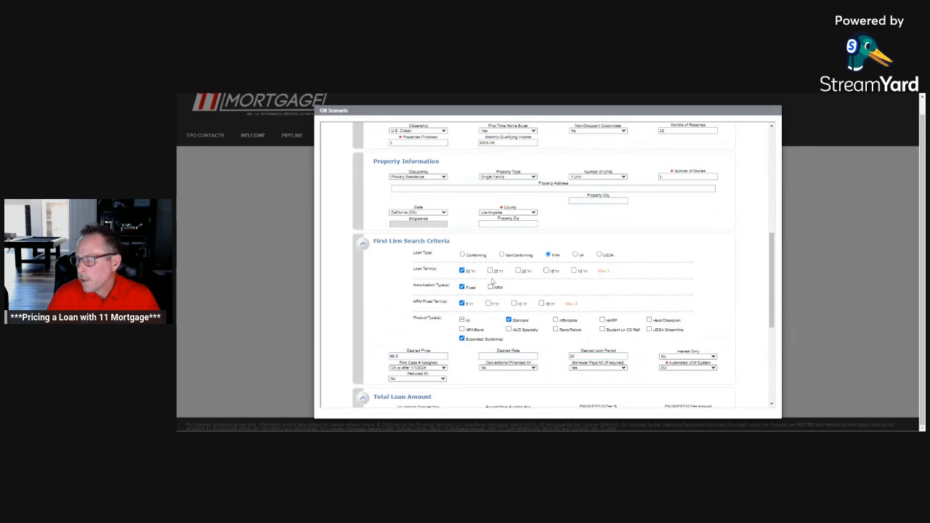
click(501, 255)
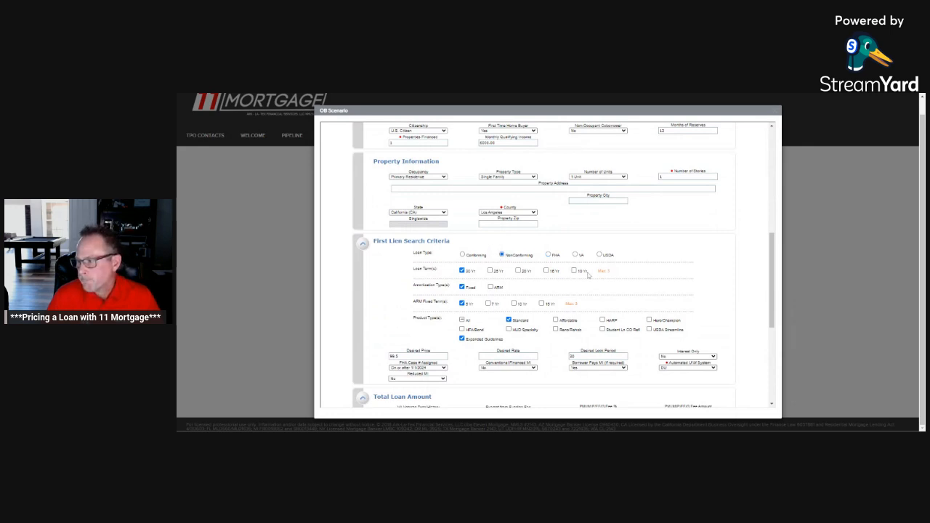
Step: Set the Automated U/W System to Manual/Traditional and submit the nonconforming search
scroll(589, 274, down, 1)
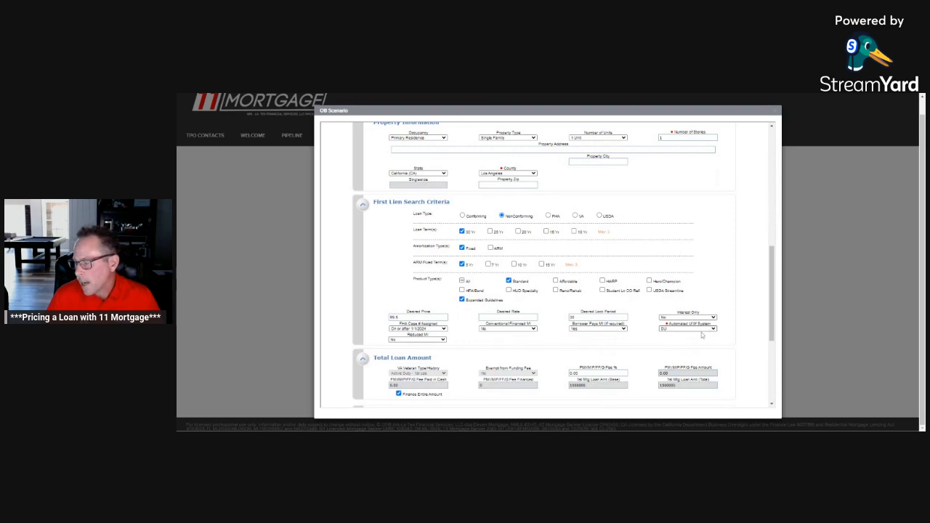
click(701, 331)
click(692, 355)
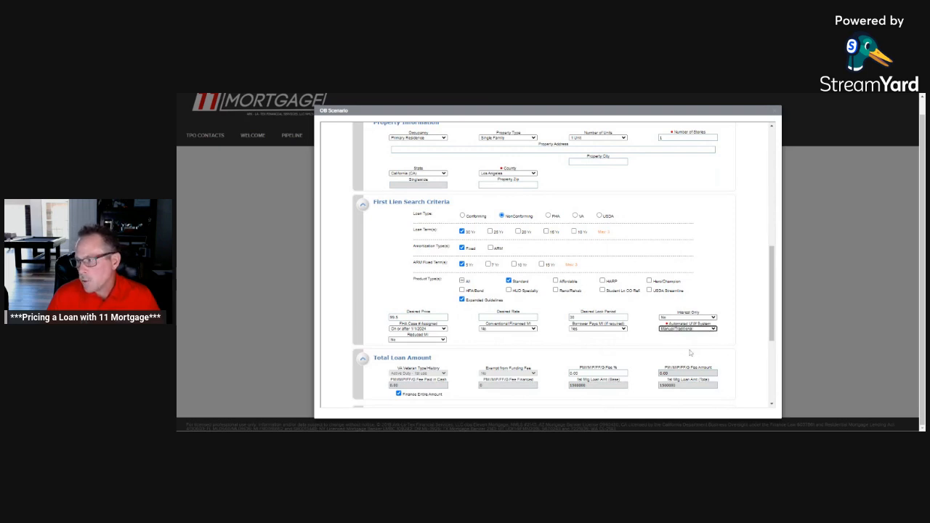
scroll(692, 354, down, 2)
scroll(653, 352, down, 2)
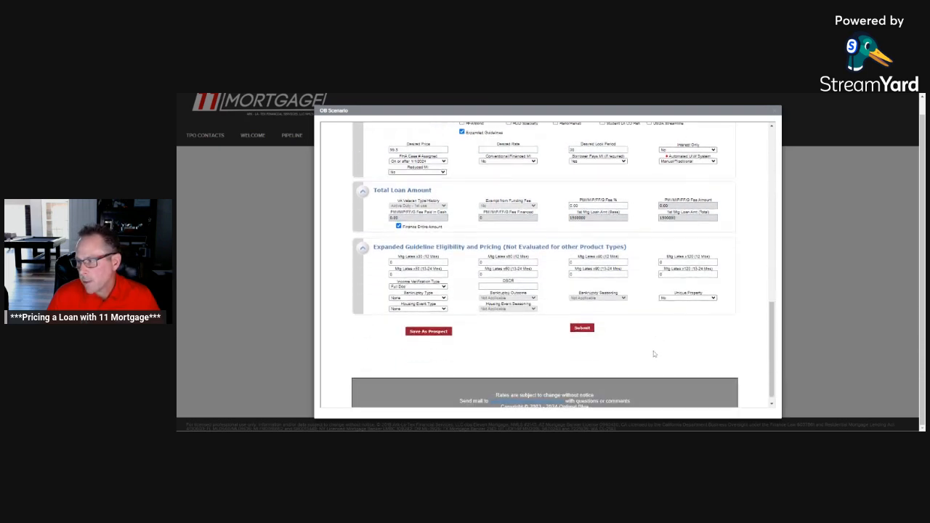
click(582, 317)
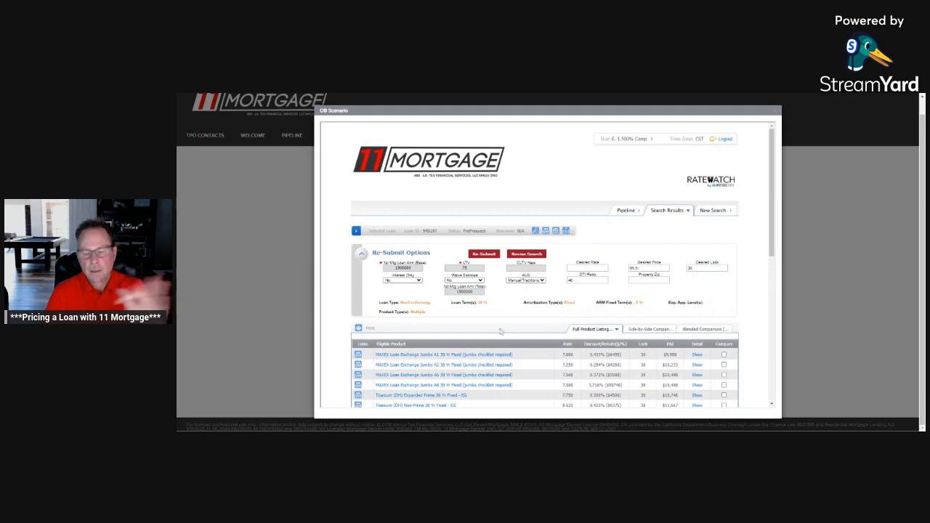
Step: Review the eligible and ineligible jumbo products listed for the lender-paid nonconforming search
scroll(503, 333, down, 1)
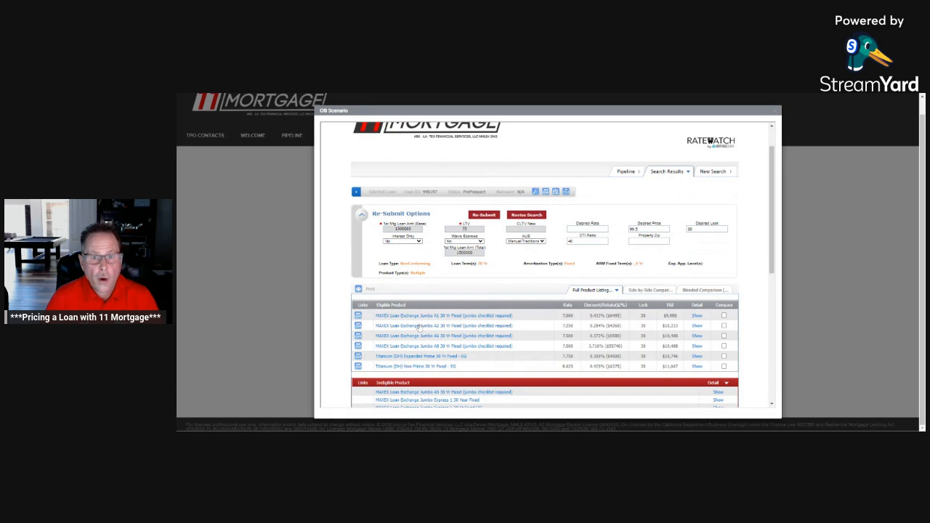
scroll(607, 313, down, 1)
scroll(607, 313, up, 1)
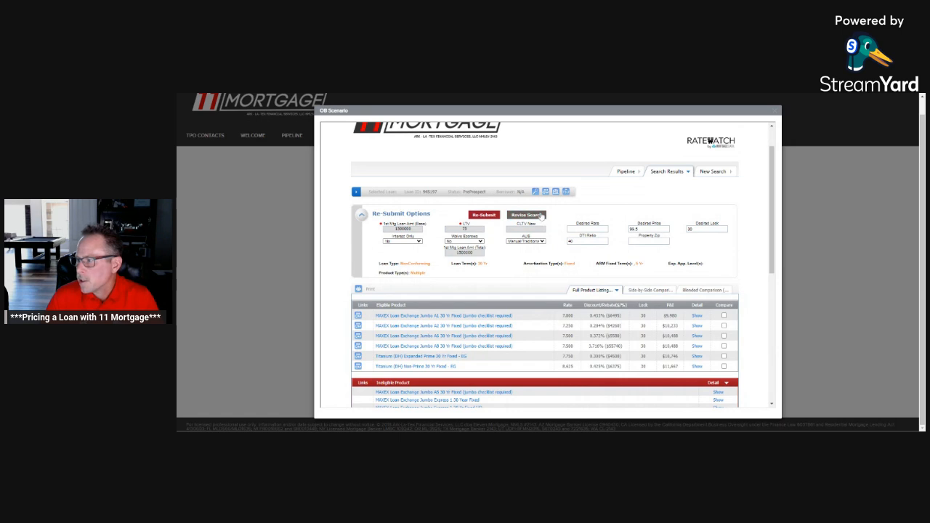
Step: Revise the search by setting Lender Paid Compensation to No - Borrower Paid, and submit it
click(542, 216)
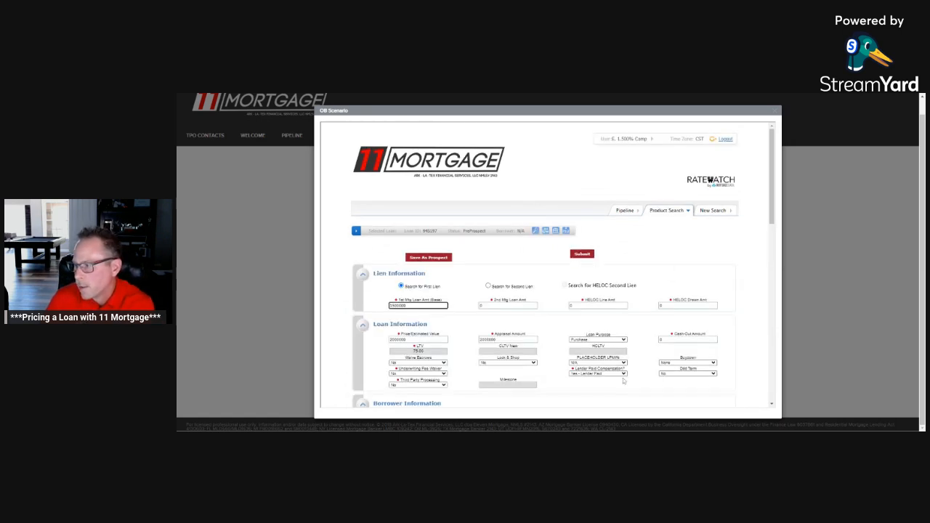
click(623, 375)
click(610, 390)
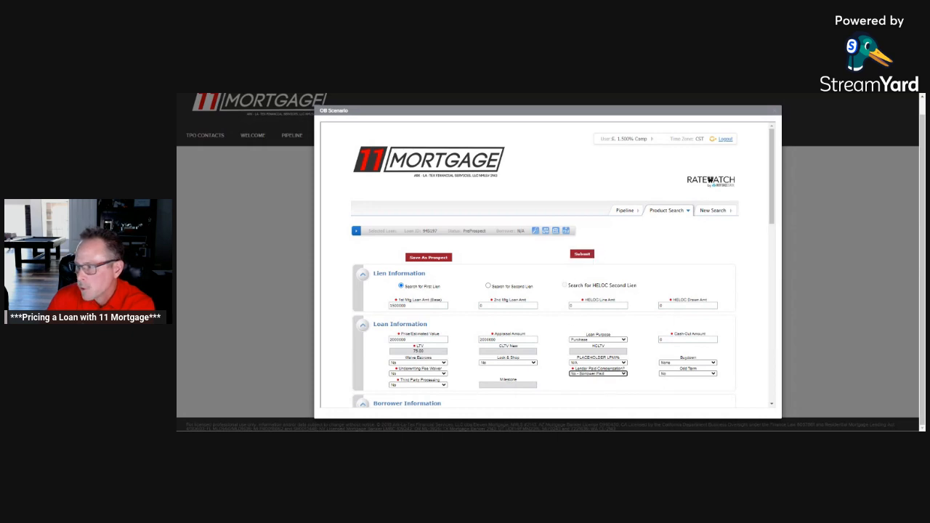
click(581, 255)
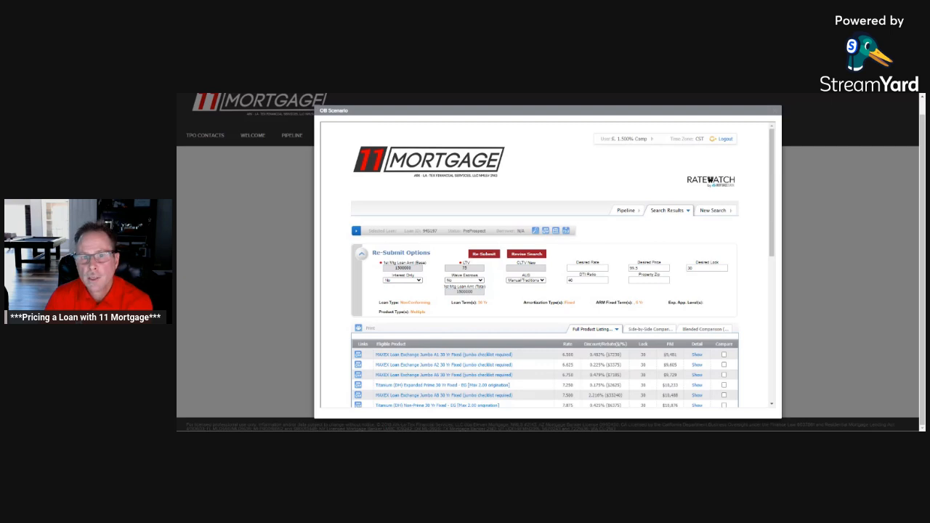
Step: Show the pricing details of the MAXEX Loan Exchange Jumbo A1 30 Yr Fixed product and examine its 6.750 rate row
scroll(586, 298, down, 1)
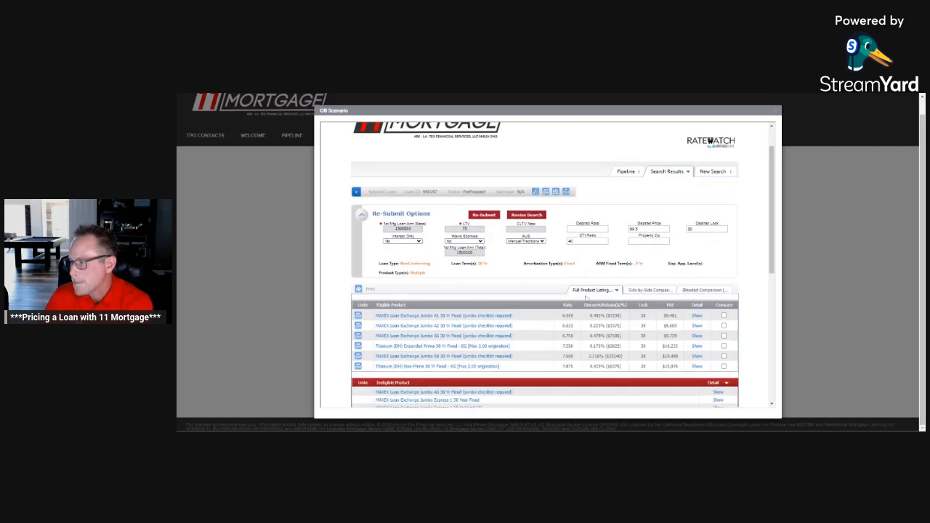
scroll(614, 314, down, 1)
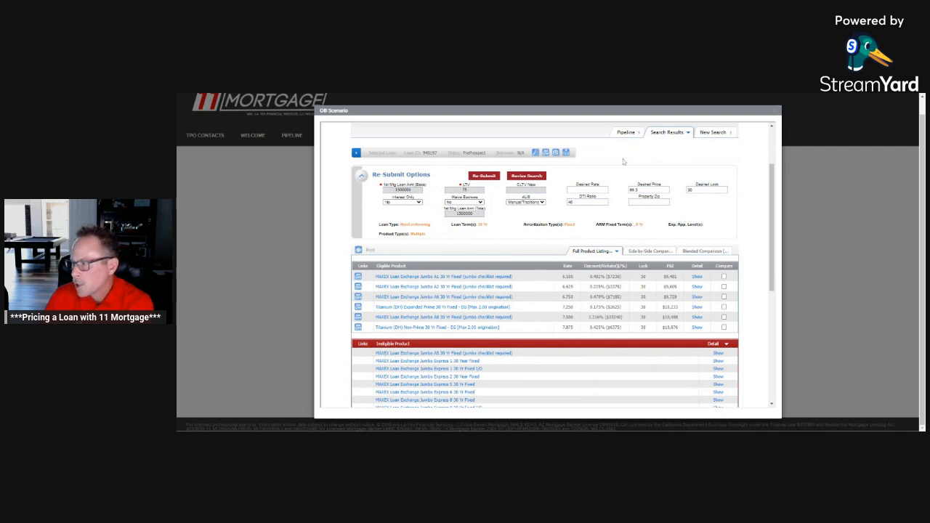
click(697, 277)
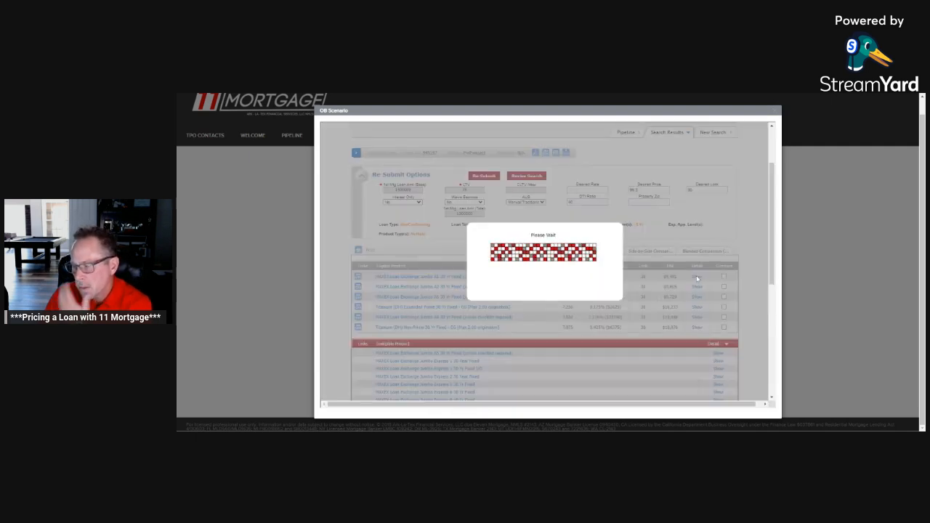
scroll(694, 270, down, 3)
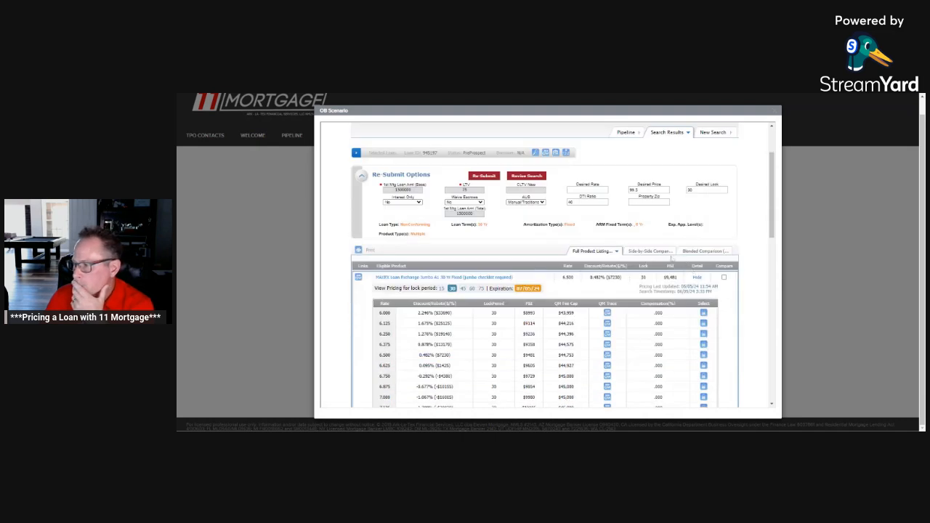
scroll(654, 258, down, 3)
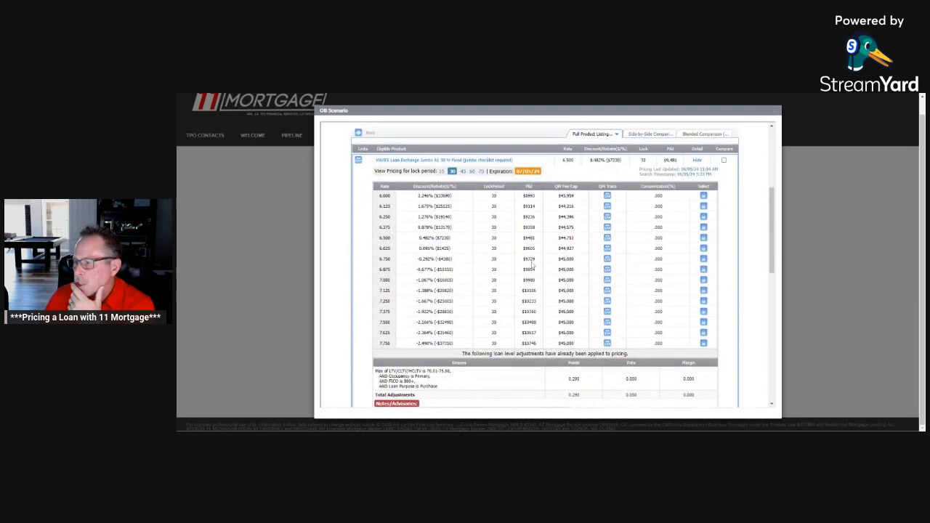
scroll(520, 263, up, 1)
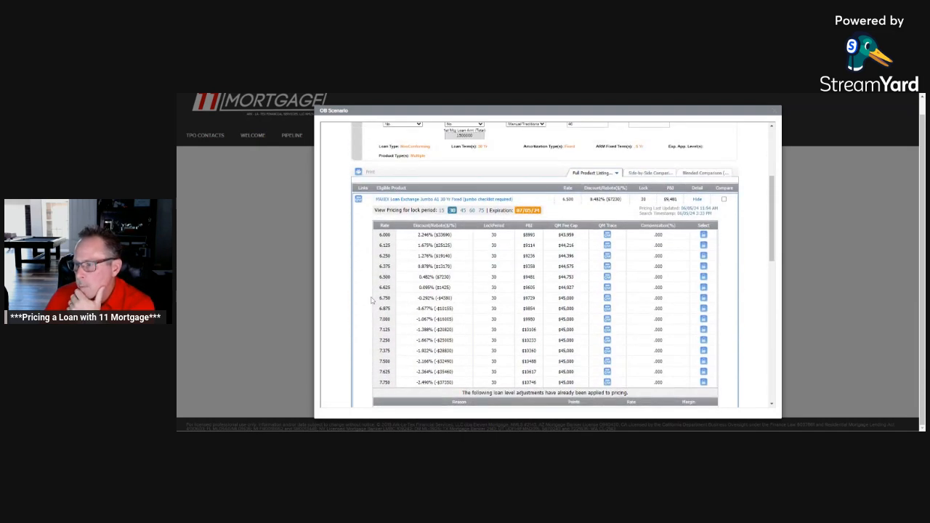
drag(378, 299, 454, 306)
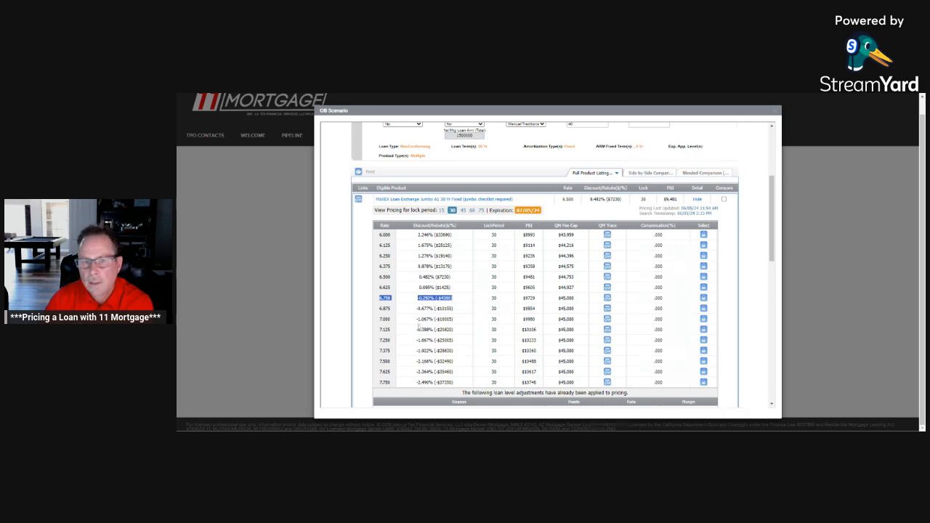
scroll(503, 293, up, 4)
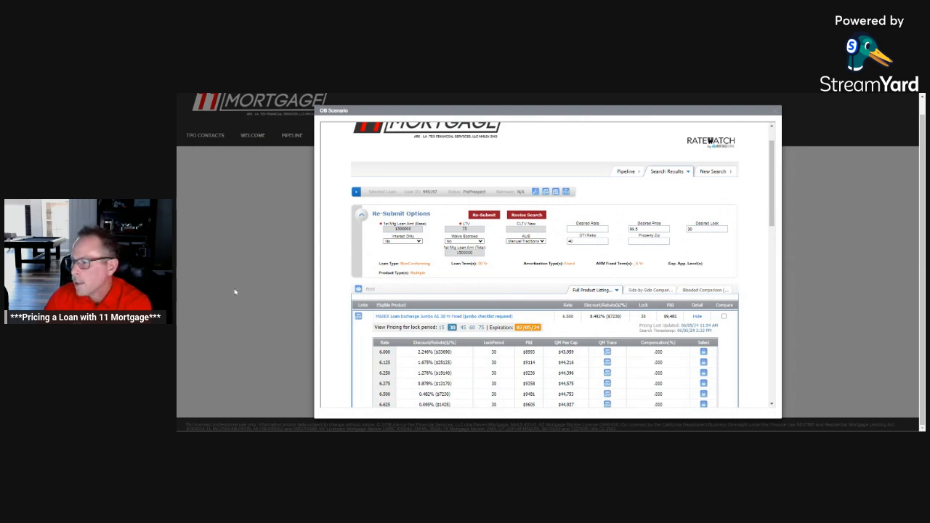
scroll(545, 290, up, 1)
scroll(545, 291, down, 3)
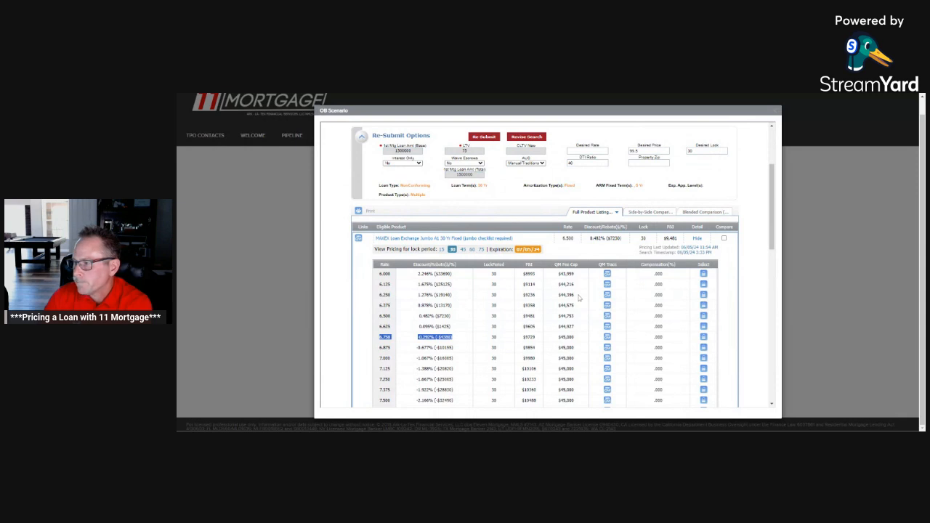
Step: Revise the nonconforming search by setting the Automated U/W System to LP, and submit it
scroll(580, 297, up, 2)
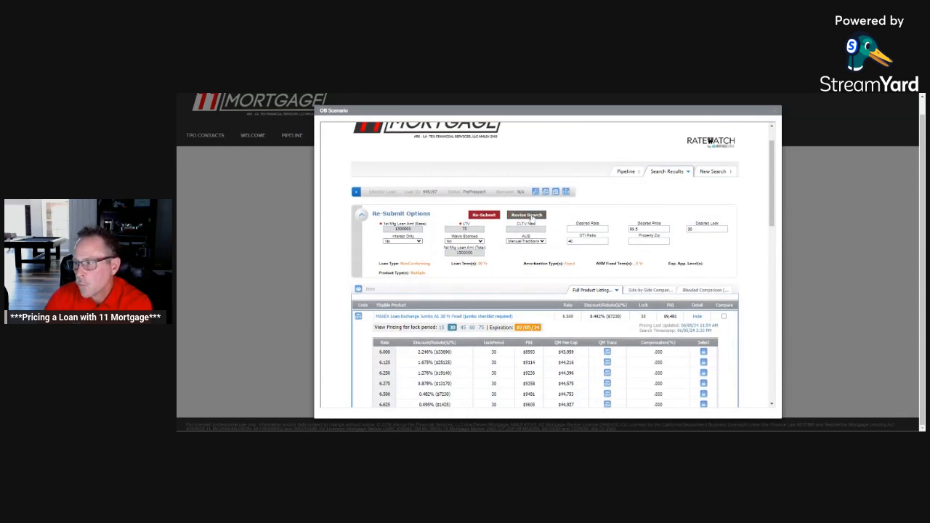
click(528, 215)
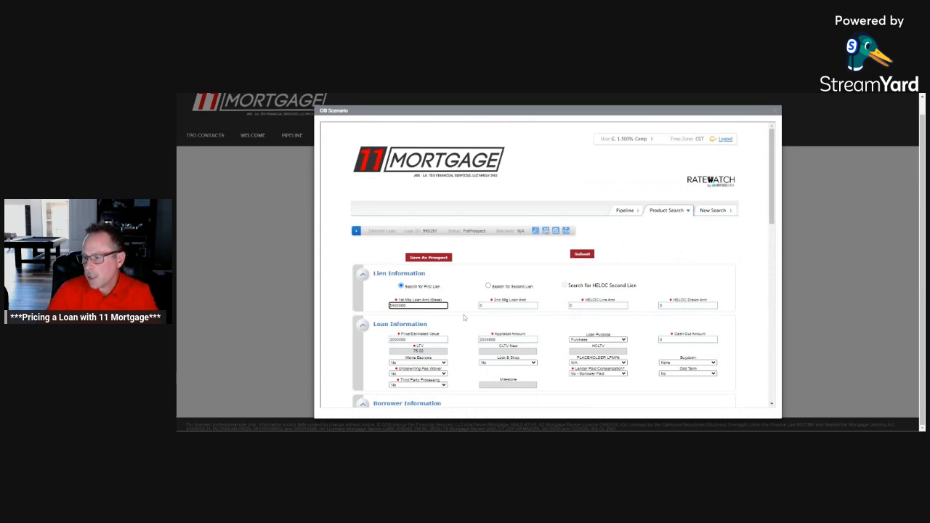
scroll(509, 305, down, 3)
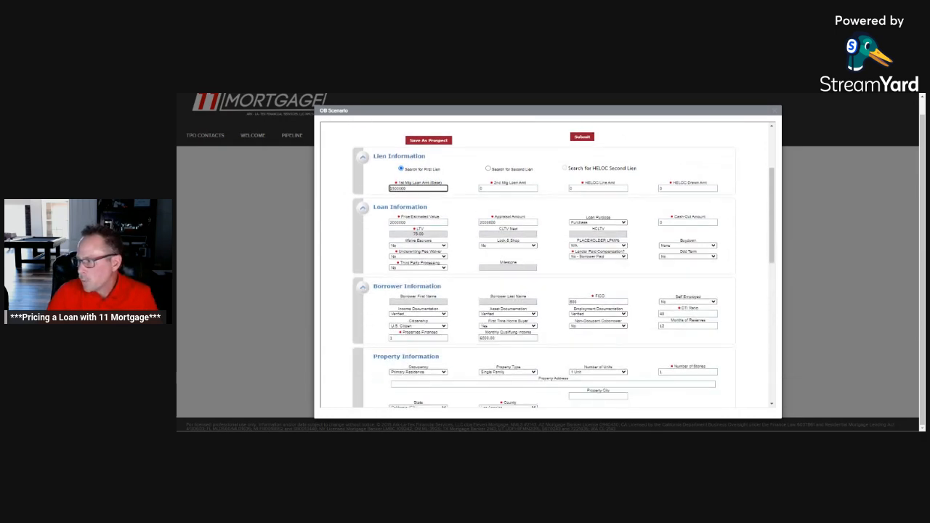
scroll(687, 313, down, 4)
scroll(687, 312, down, 2)
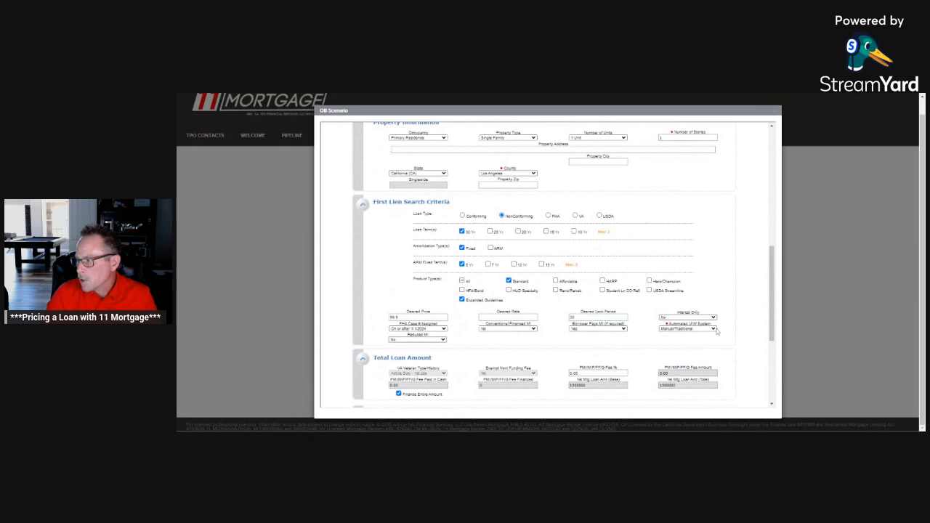
click(700, 349)
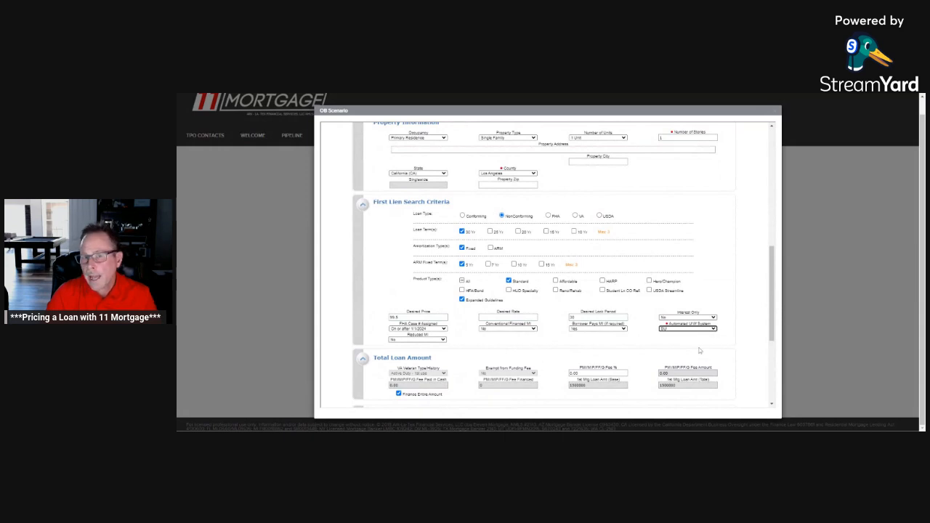
click(714, 329)
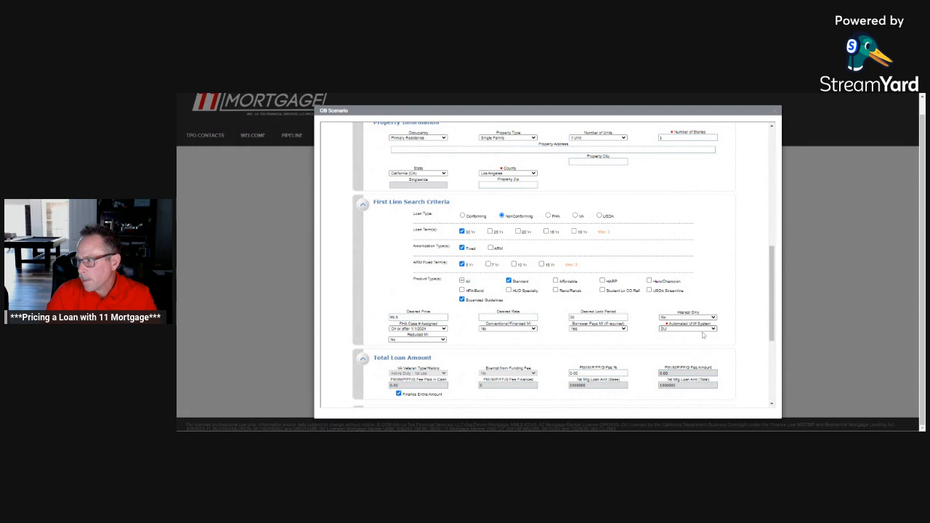
scroll(701, 342, down, 3)
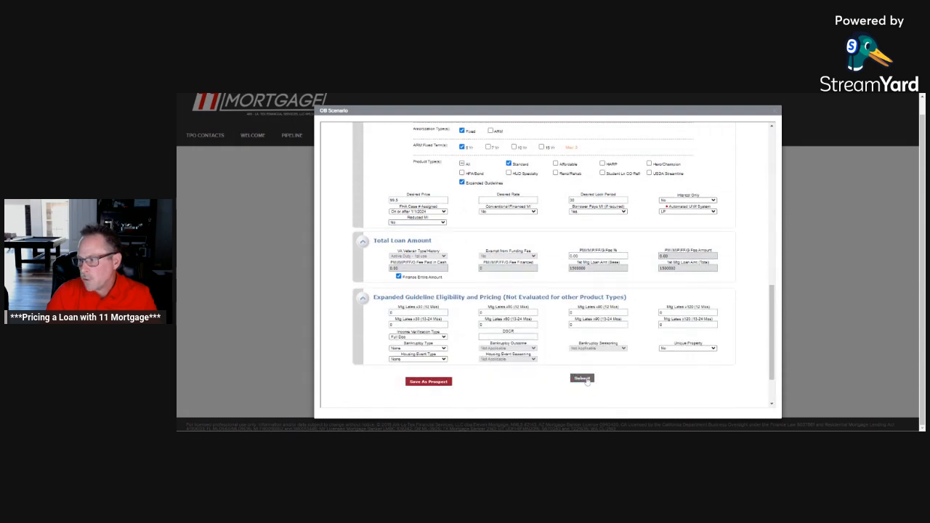
click(585, 379)
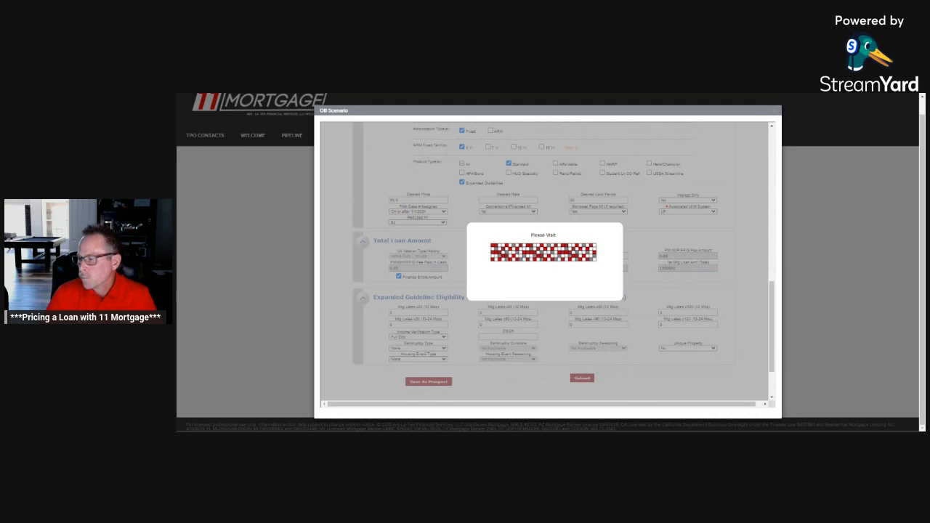
Step: Reopen the nonconforming search for revision, resubmit it as is, and review the listed eligible and ineligible jumbo products
scroll(659, 192, down, 1)
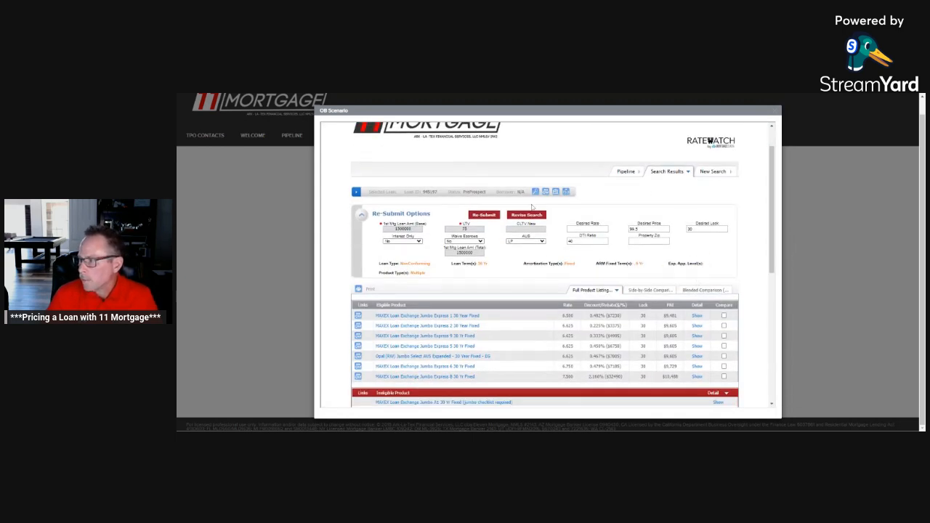
click(535, 215)
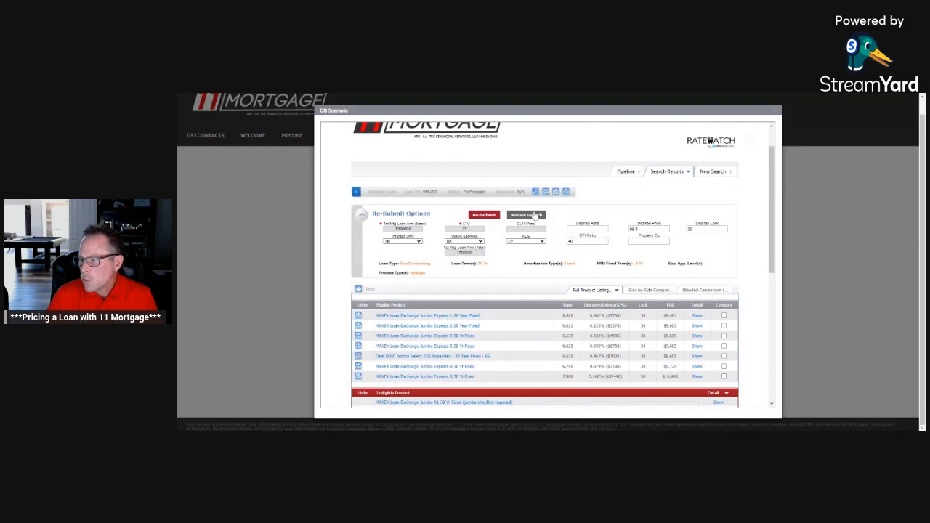
click(582, 255)
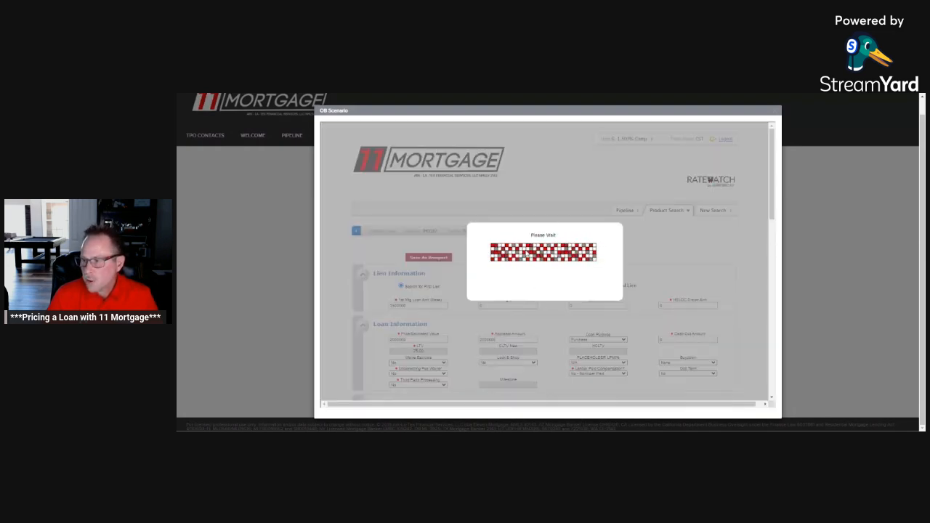
scroll(527, 253, down, 1)
scroll(526, 252, down, 2)
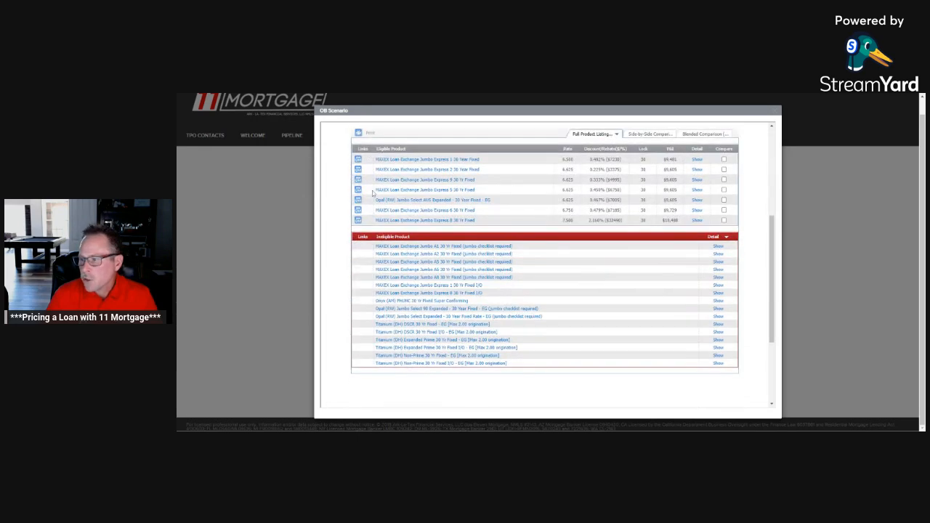